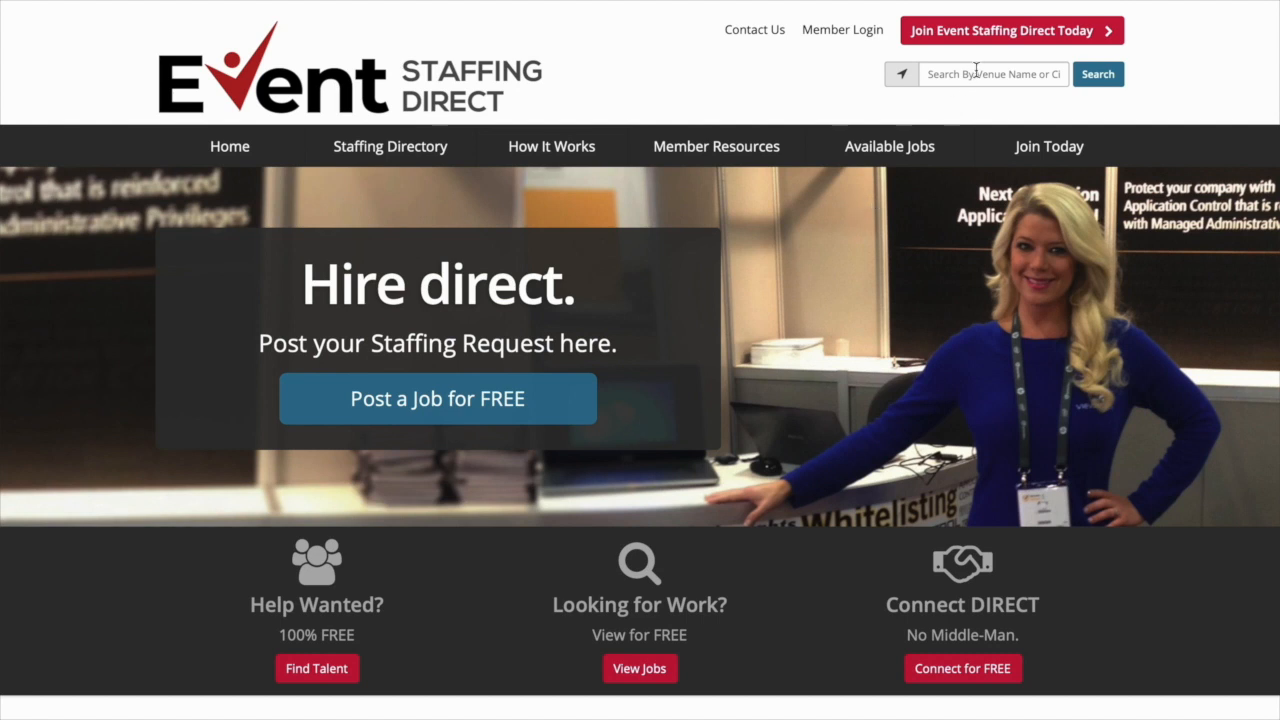
Open the membership sign-up page and choose the Event Coordinator - Help Wanted option
{"action": "left_click", "coordinate": [1007, 37]}
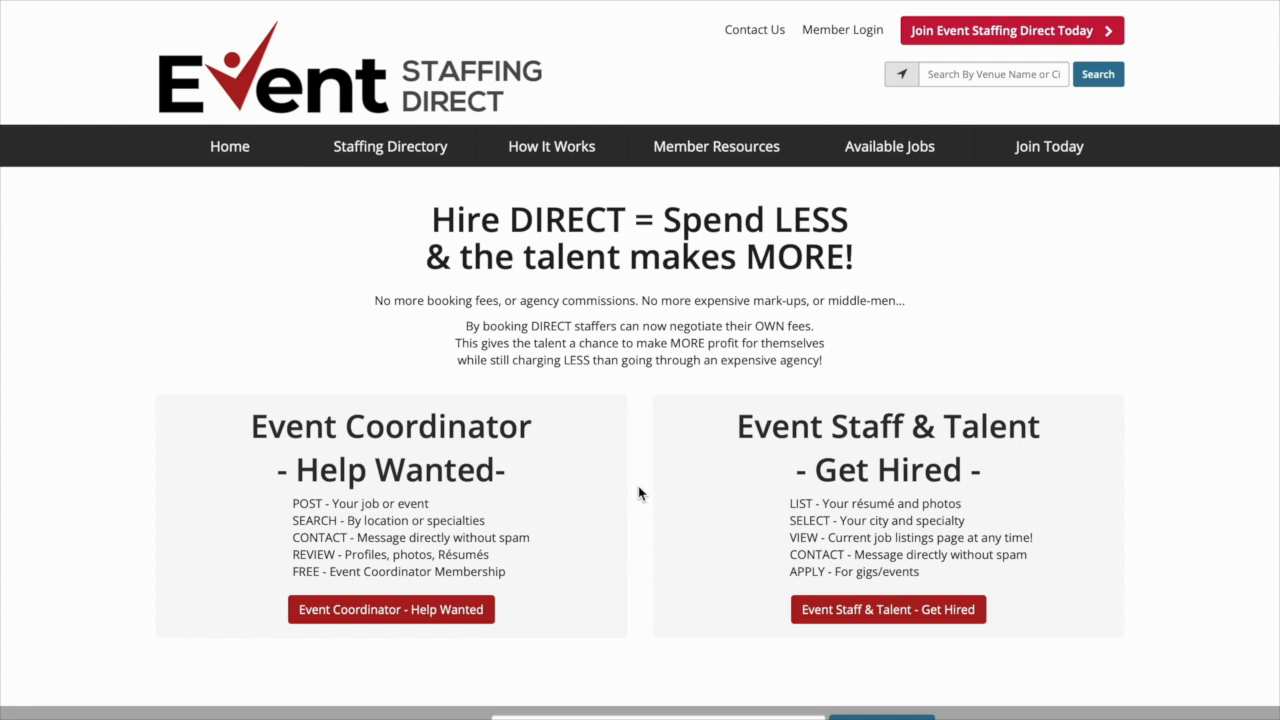
{"action": "left_click", "coordinate": [418, 615]}
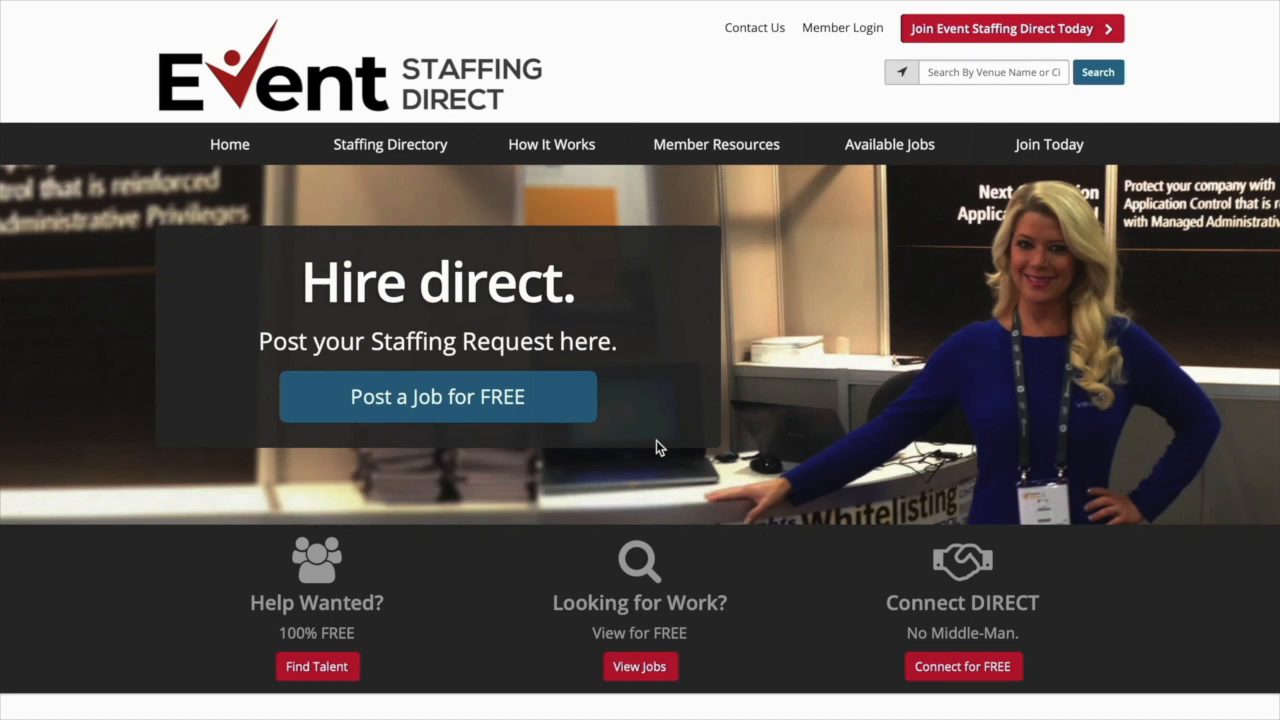
Log in to the member account with the account's e-mail address and password
{"action": "left_click", "coordinate": [843, 28]}
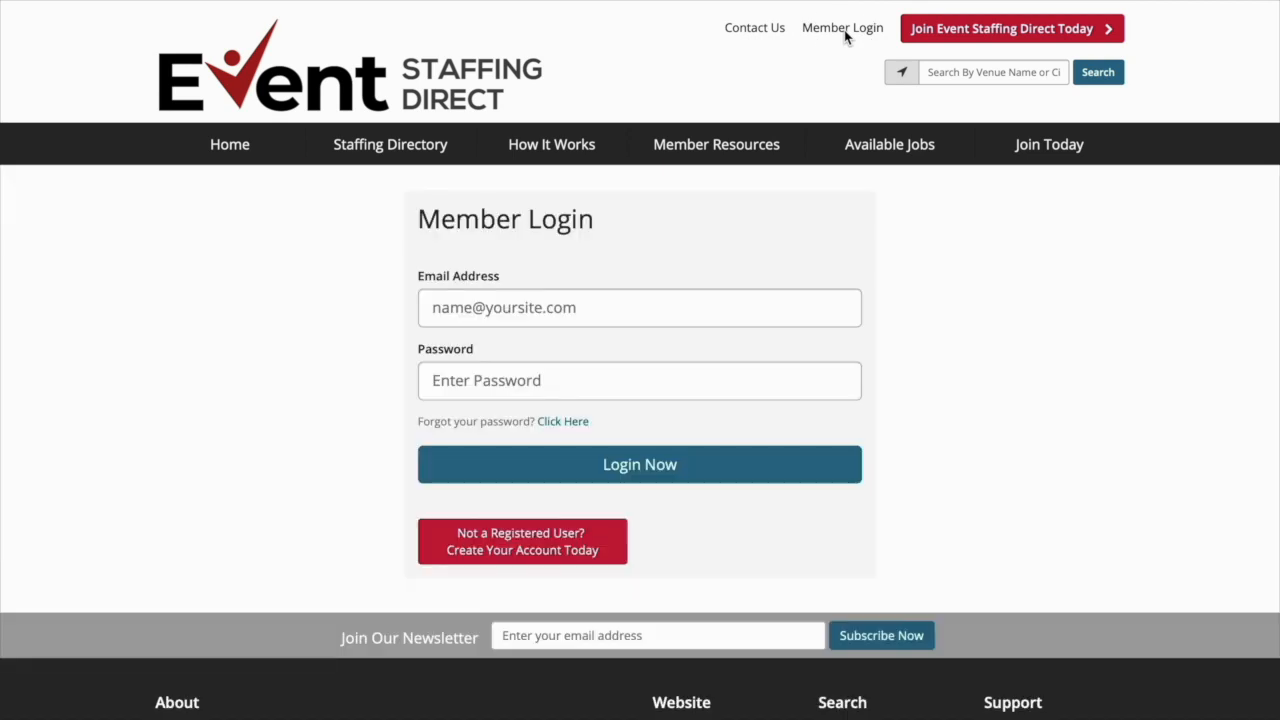
{"action": "left_click", "coordinate": [535, 303]}
{"action": "key", "text": "ctrl+v"}
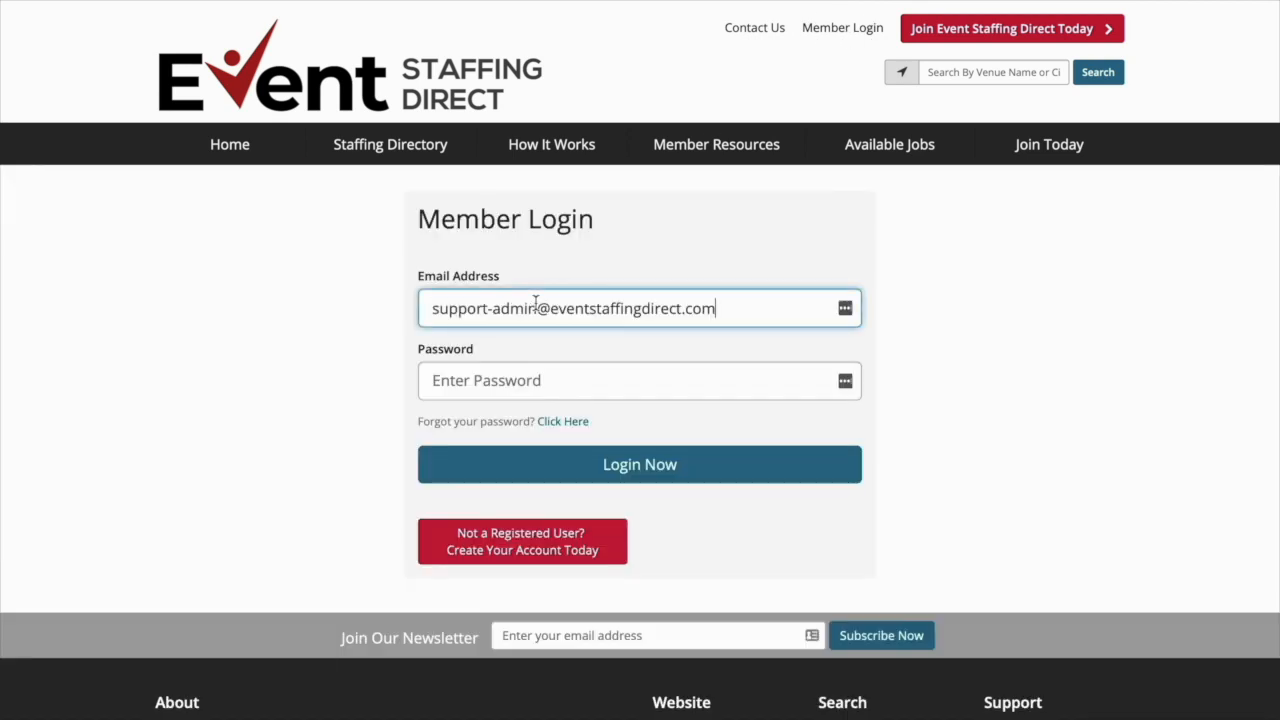
{"action": "left_click", "coordinate": [488, 380]}
{"action": "type", "text": "********"}
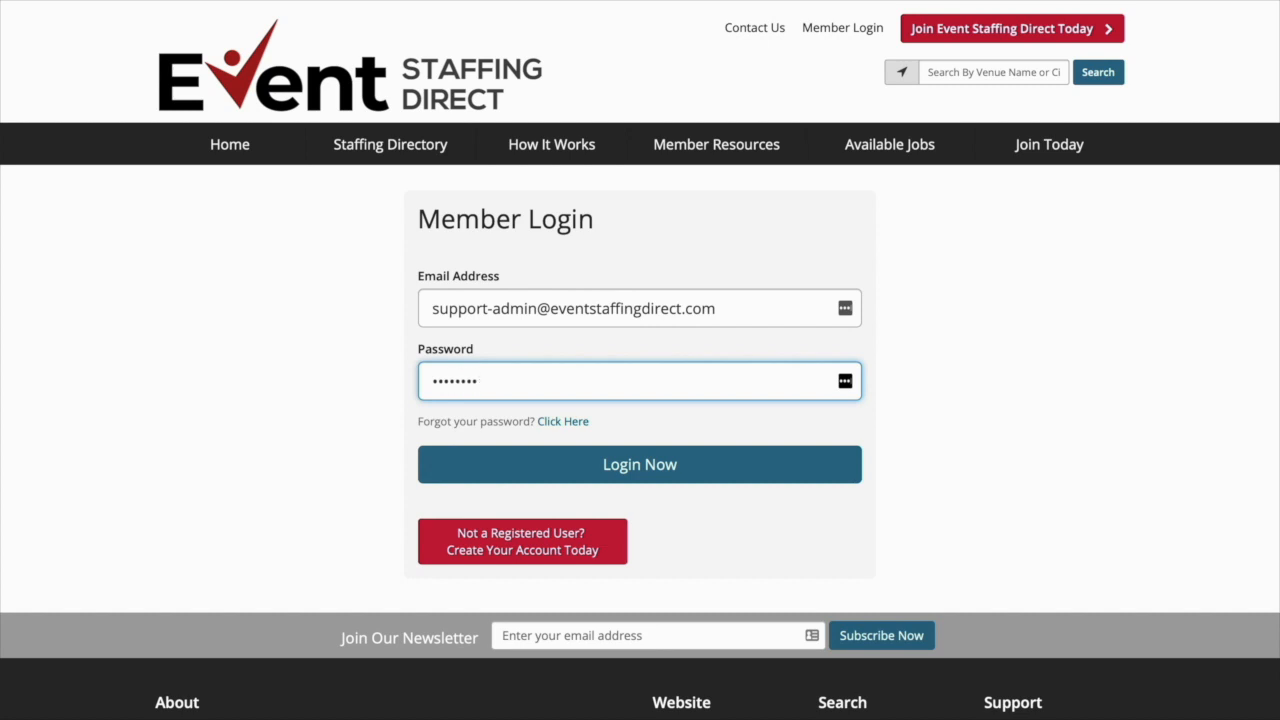
{"action": "key", "text": "Return"}
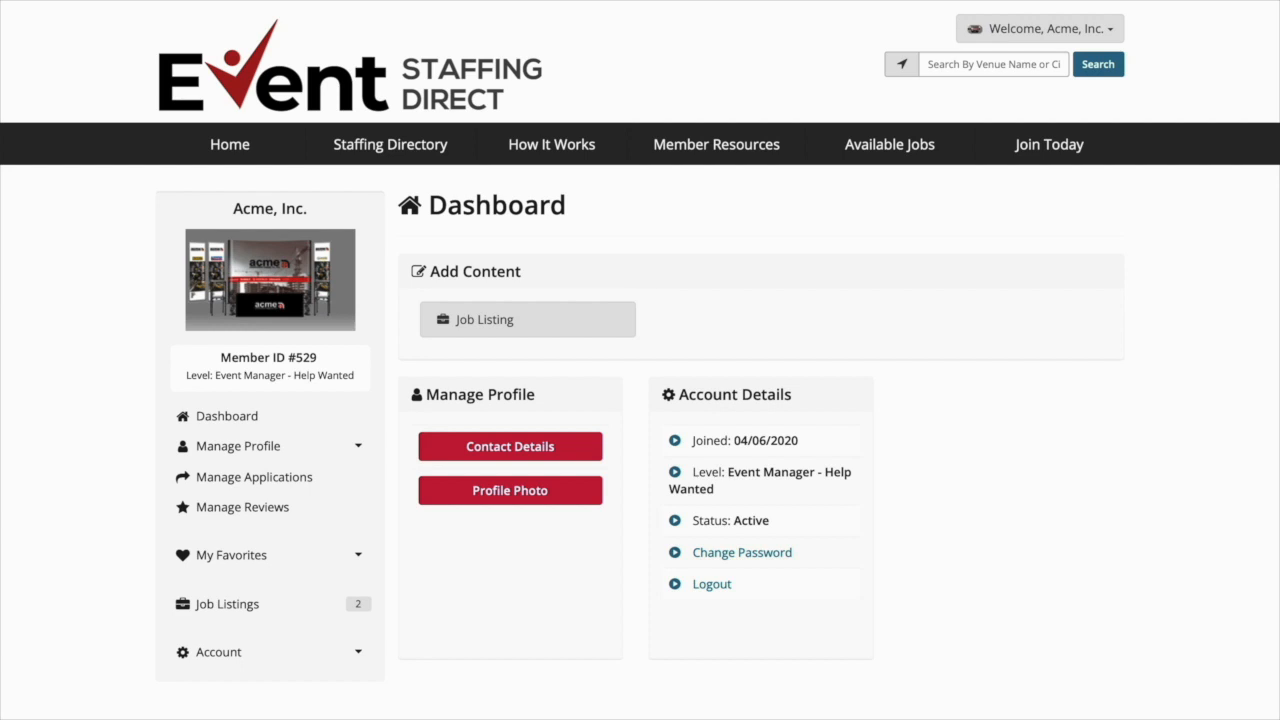
Open the account's job listings and start adding a new job listing
{"action": "scroll", "coordinate": [640, 400], "scroll_direction": "down", "scroll_amount": 3}
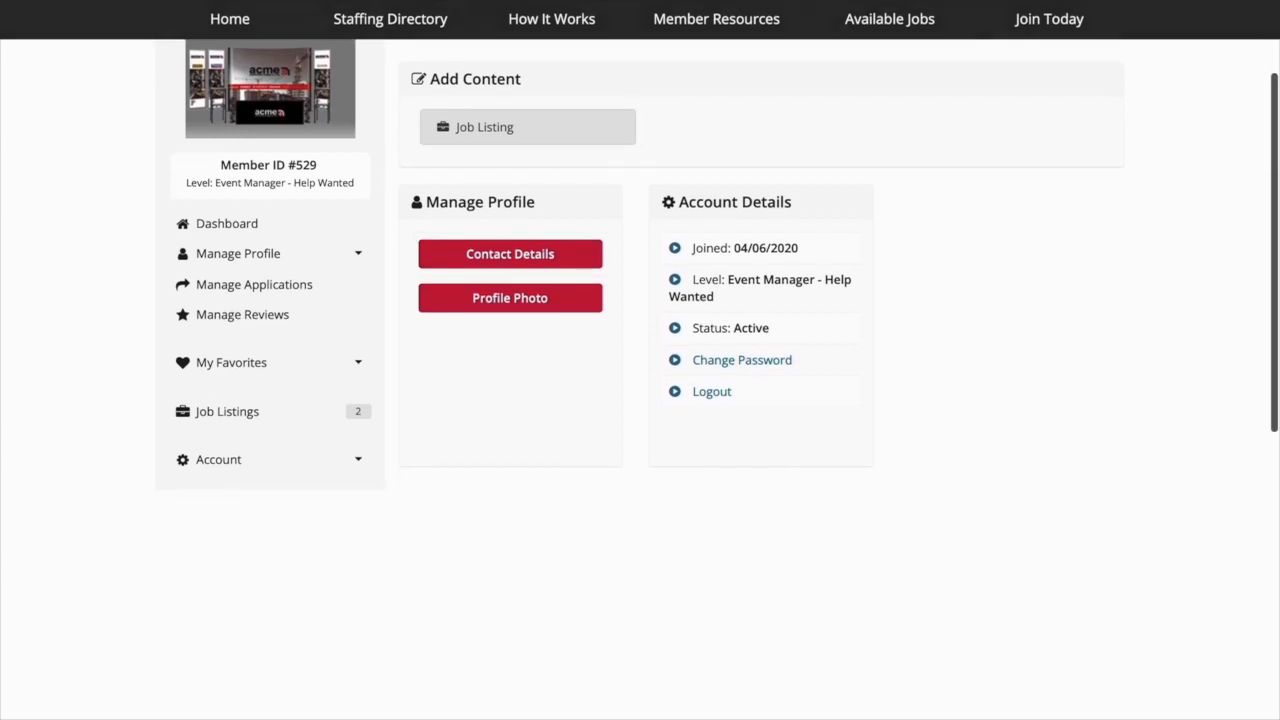
{"action": "left_click", "coordinate": [220, 413]}
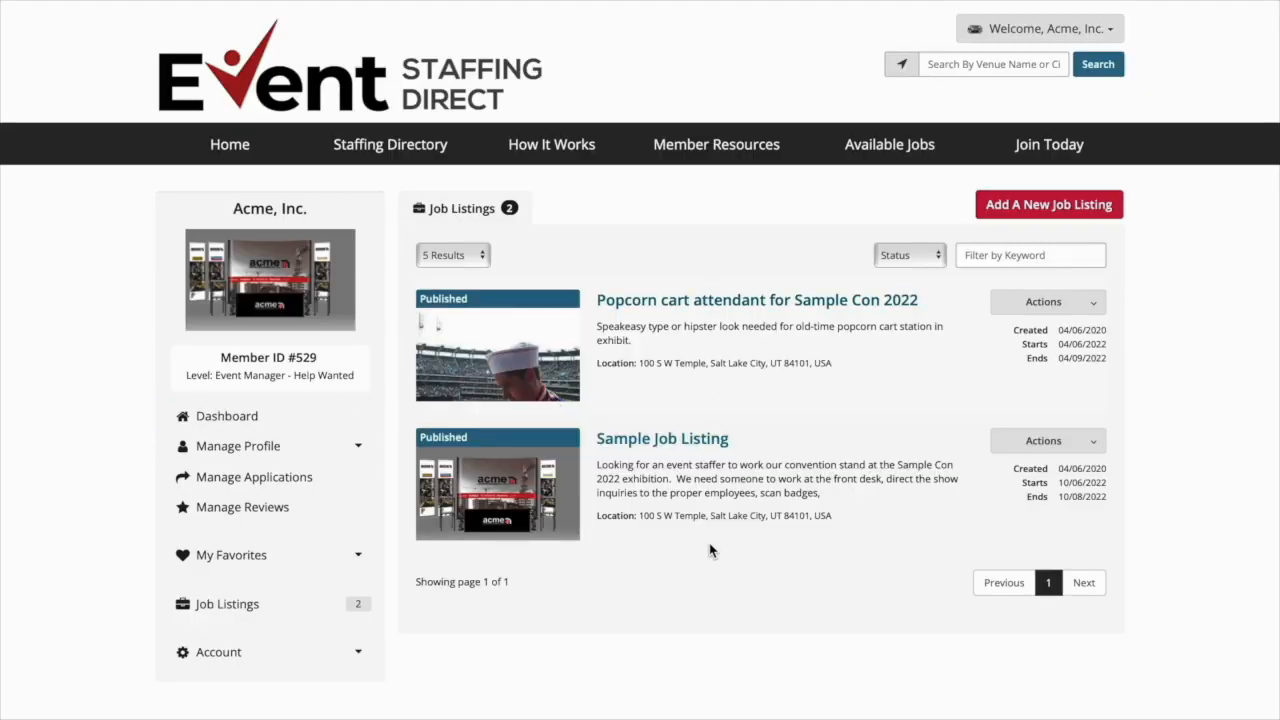
{"action": "left_click", "coordinate": [1066, 210]}
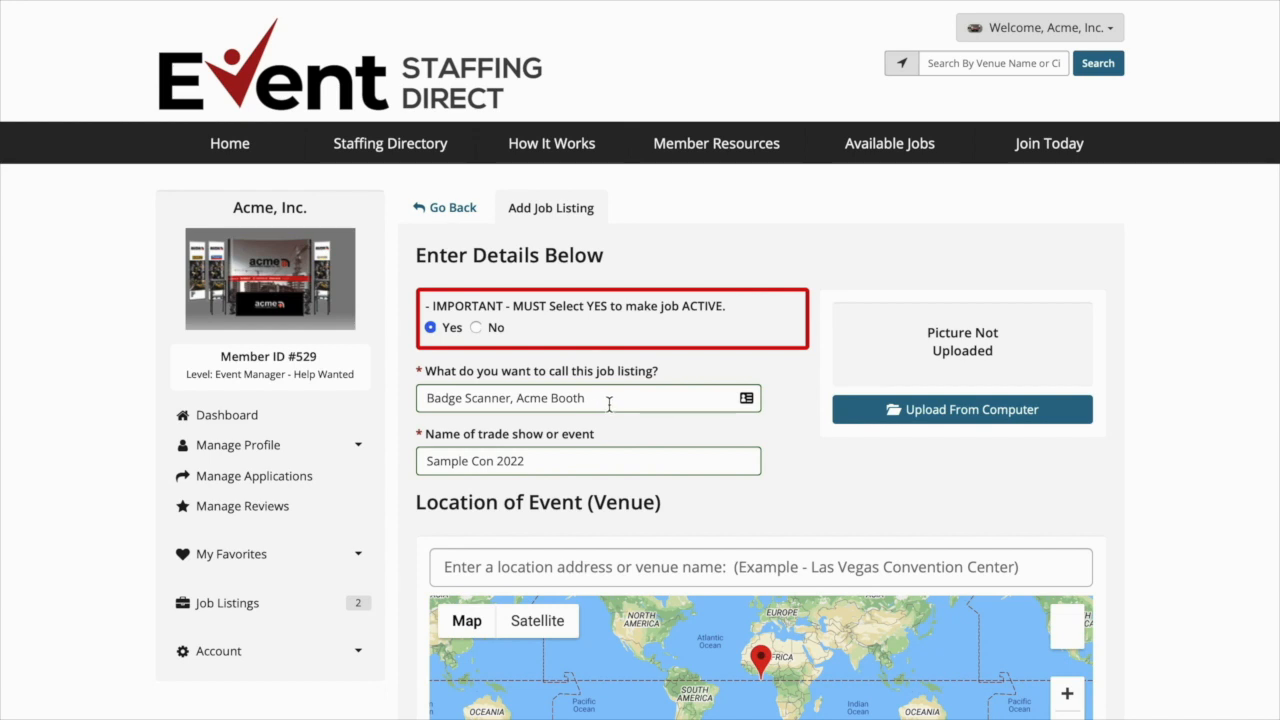
Search the event location for "salt palace" and choose Salt Palace Convention Center, South West Temple, Salt Lake City, as the venue
{"action": "left_click", "coordinate": [580, 461]}
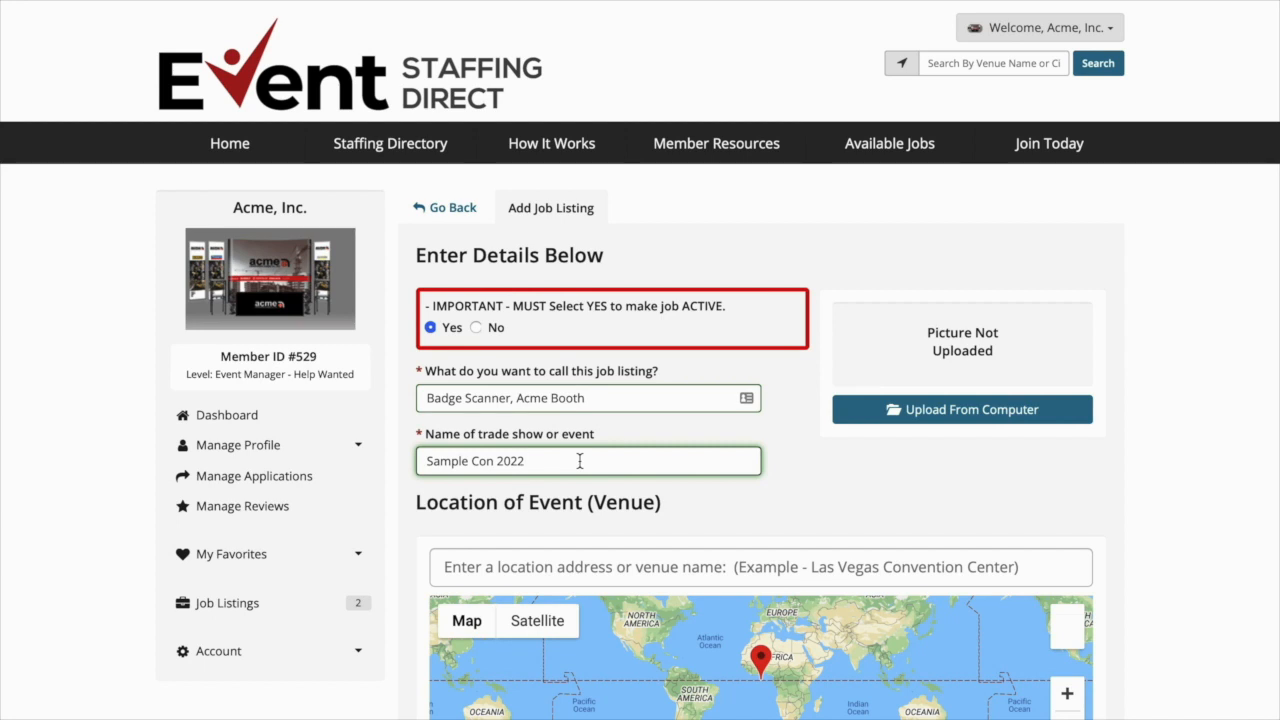
{"action": "left_click", "coordinate": [563, 566]}
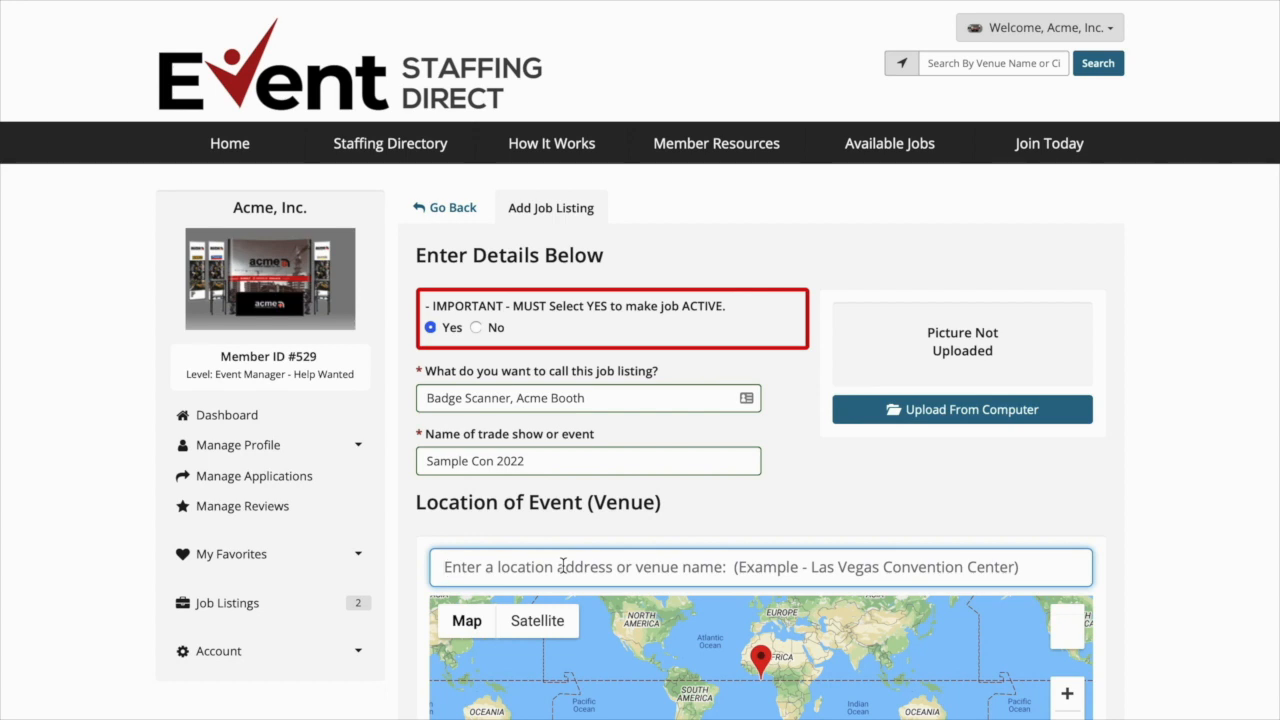
{"action": "type", "text": "sa"}
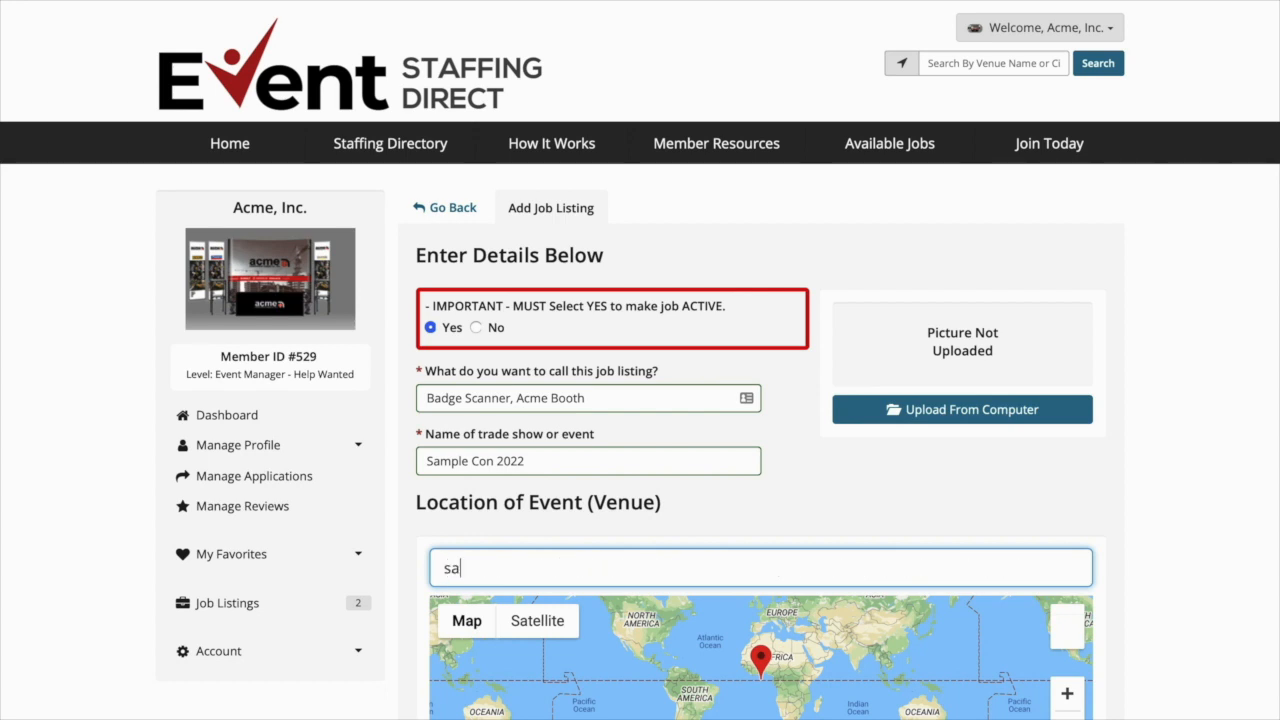
{"action": "type", "text": "lt palace"}
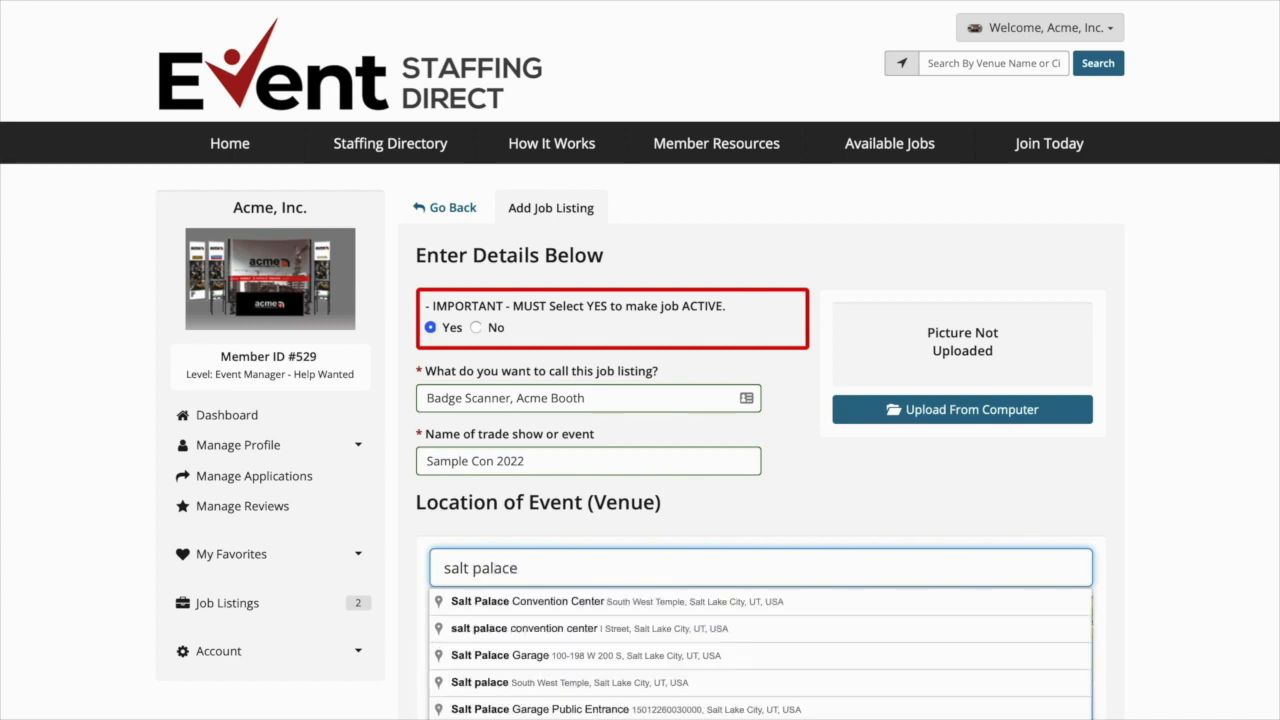
{"action": "left_click", "coordinate": [573, 600]}
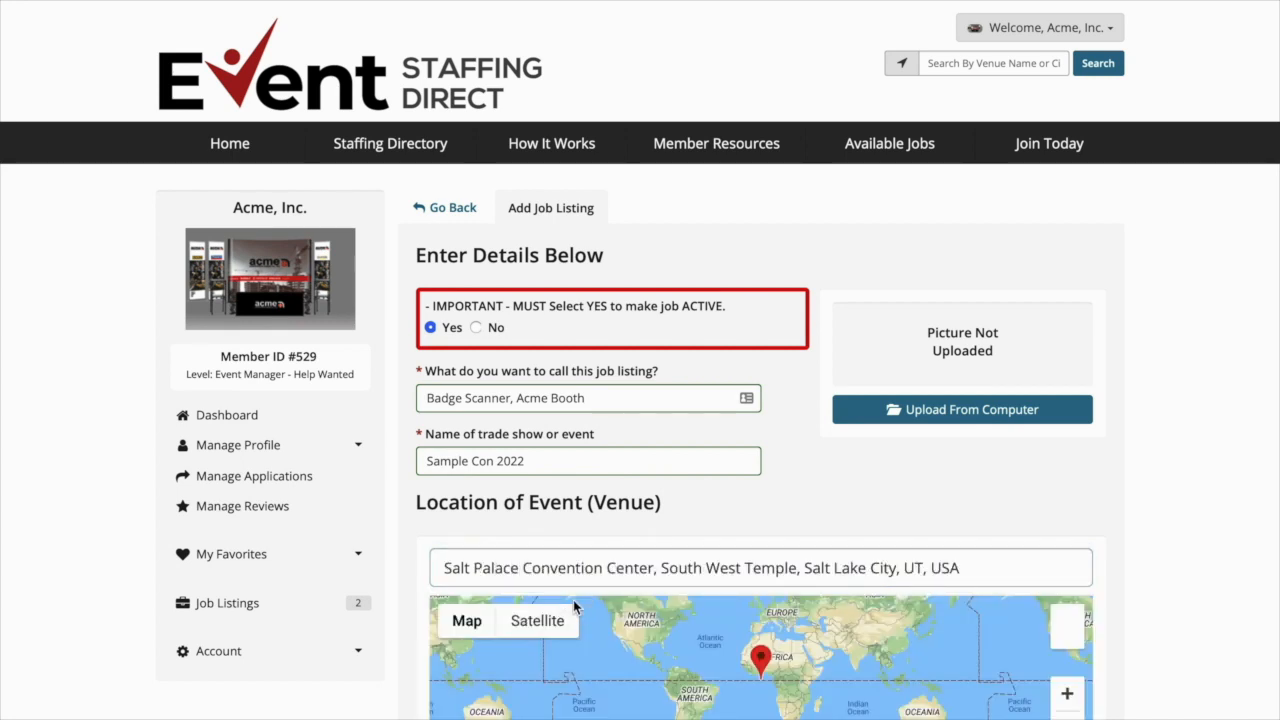
Set the event end date to 10/08/22
{"action": "scroll", "coordinate": [1155, 545], "scroll_direction": "down", "scroll_amount": 1}
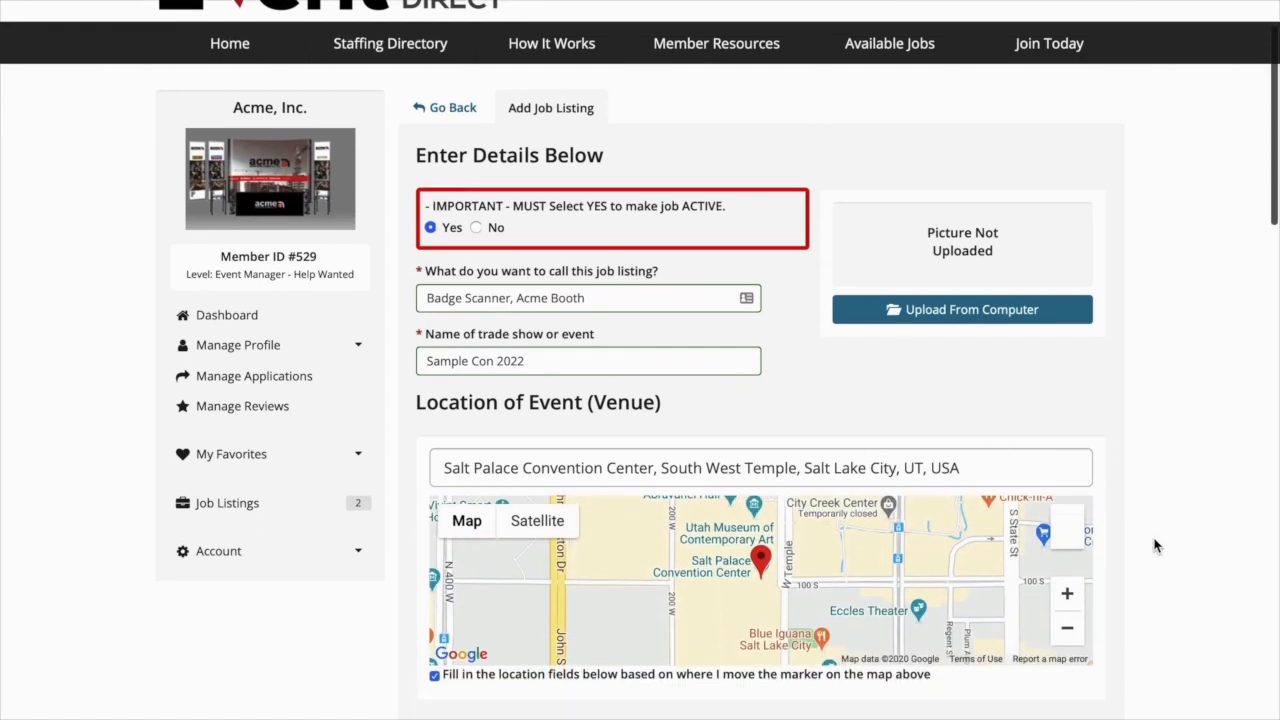
{"action": "scroll", "coordinate": [1155, 545], "scroll_direction": "down", "scroll_amount": 3}
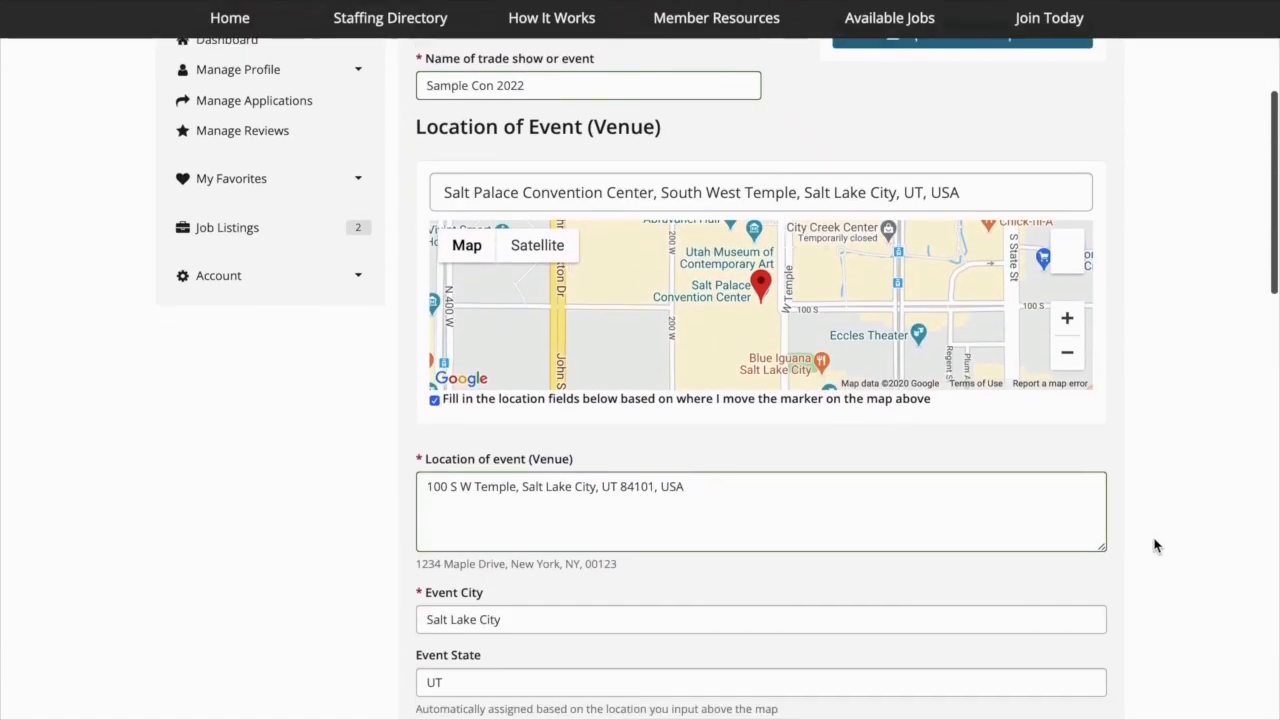
{"action": "scroll", "coordinate": [1155, 545], "scroll_direction": "down", "scroll_amount": 2}
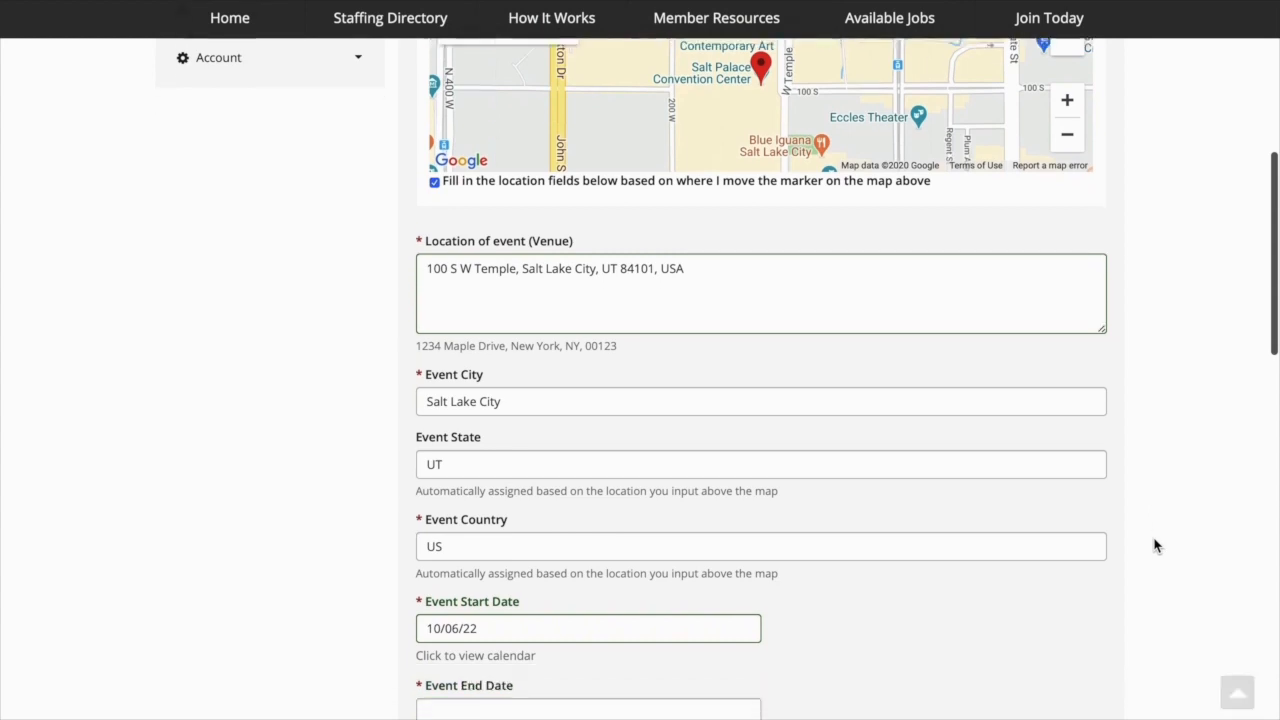
{"action": "scroll", "coordinate": [1155, 545], "scroll_direction": "down", "scroll_amount": 2}
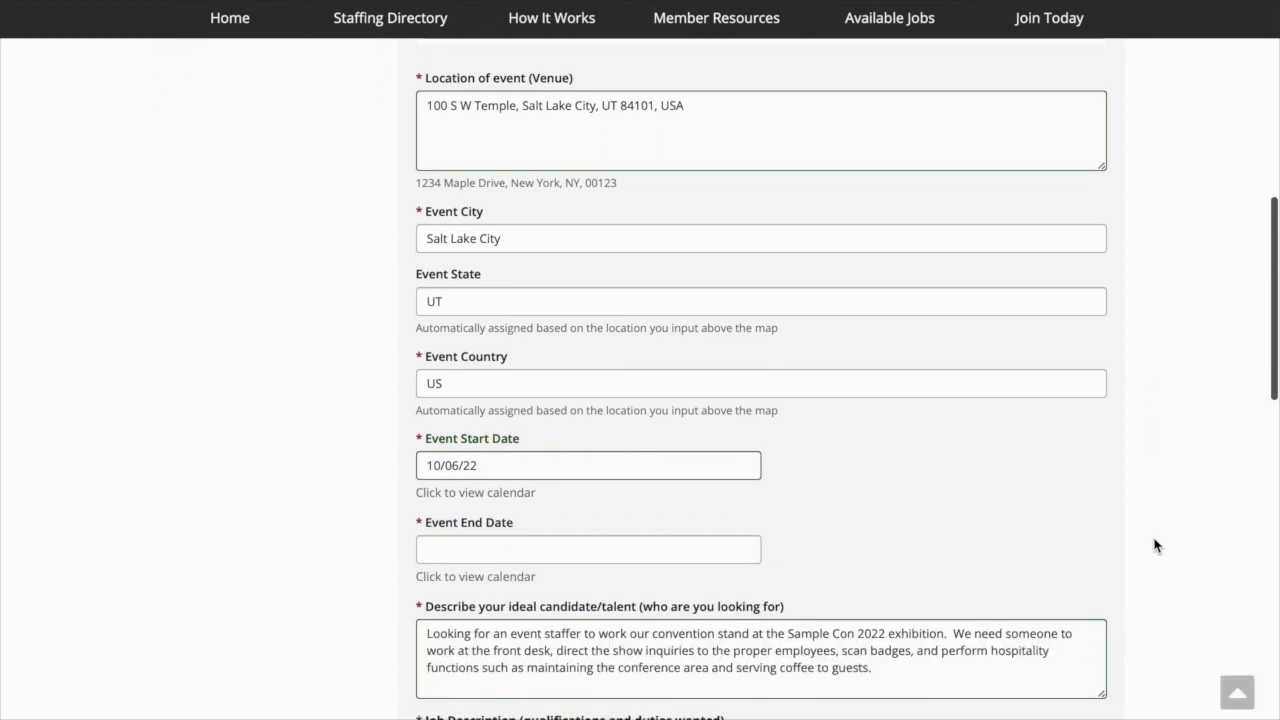
{"action": "left_click", "coordinate": [576, 465]}
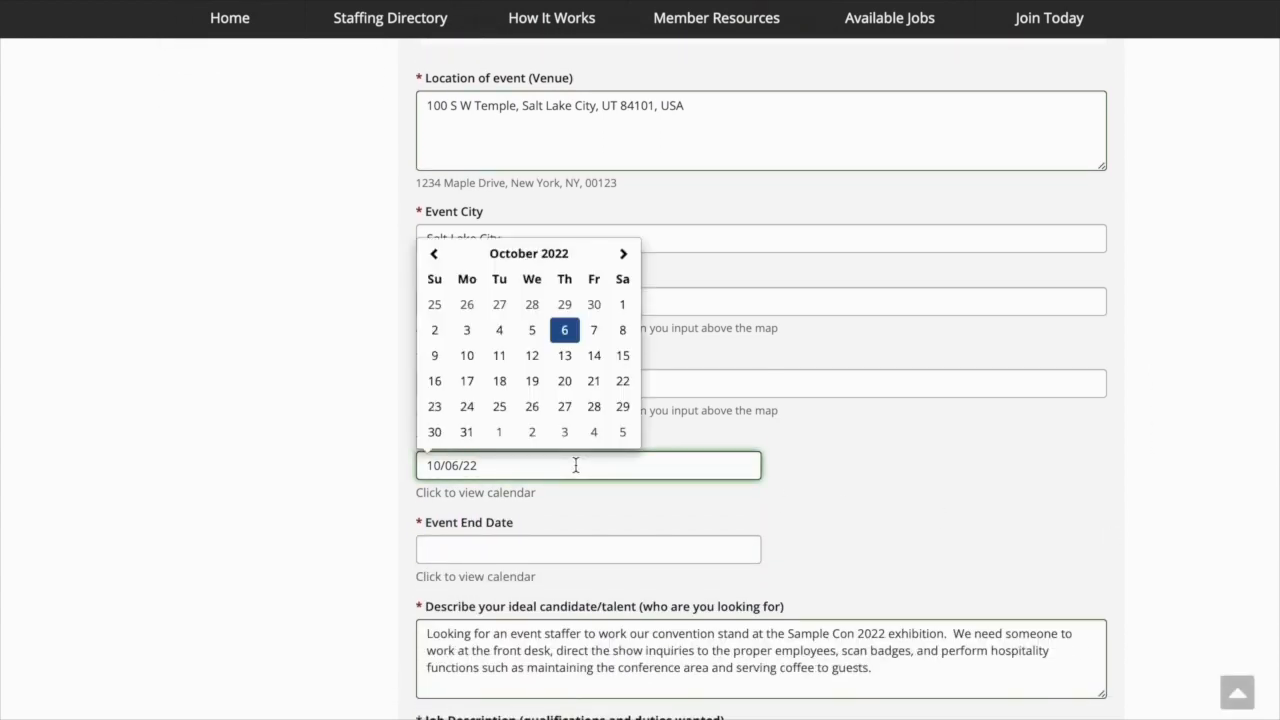
{"action": "left_click", "coordinate": [493, 549]}
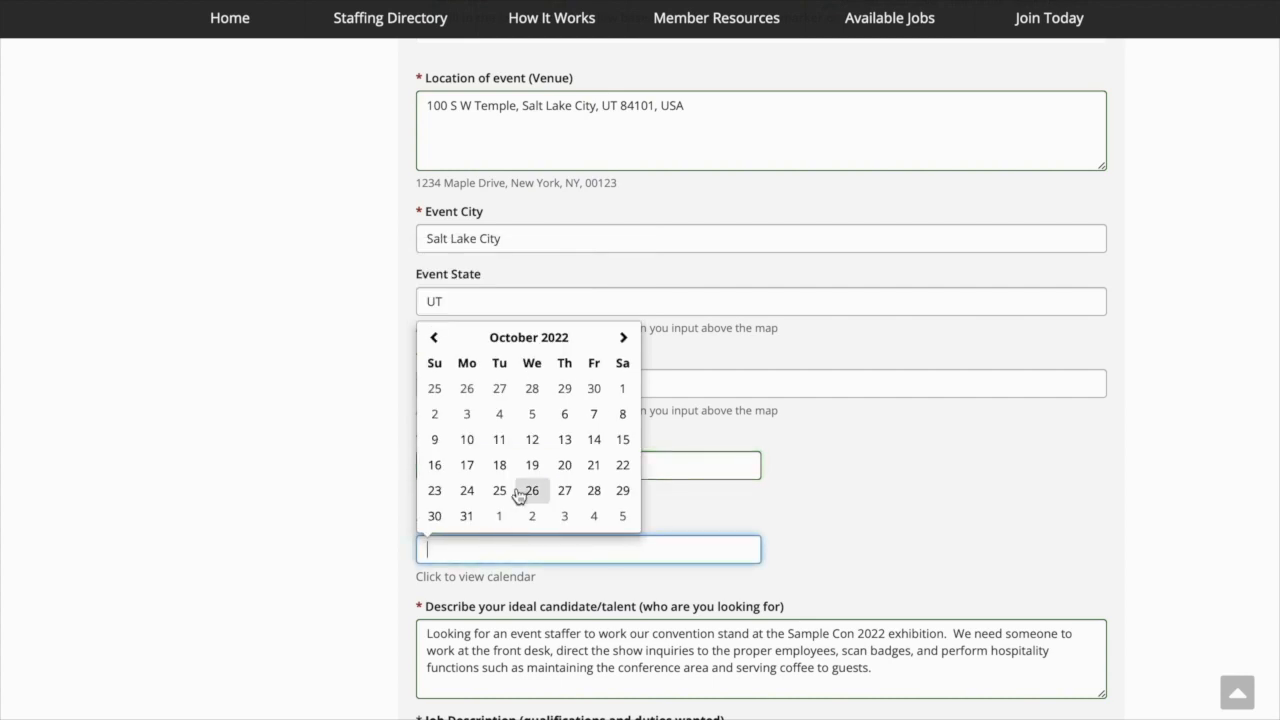
{"action": "left_click", "coordinate": [623, 415]}
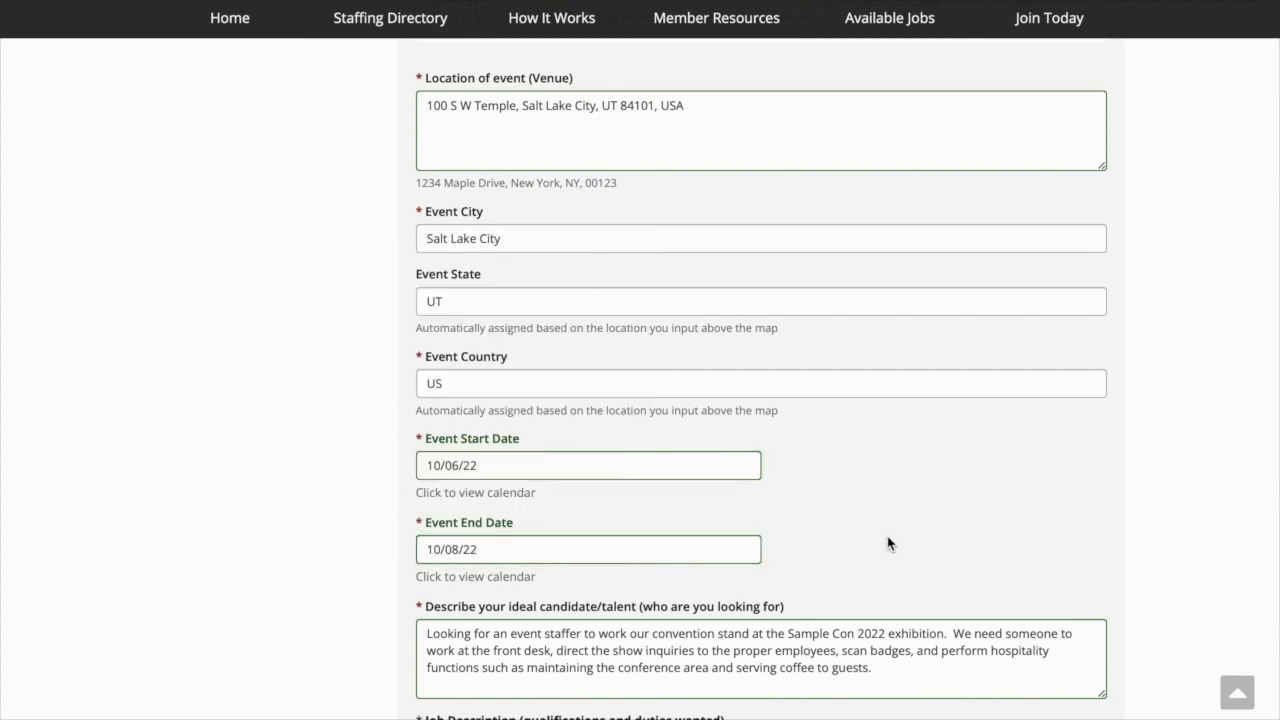
Add Hostess to the skills selected for the job listing
{"action": "scroll", "coordinate": [888, 543], "scroll_direction": "down", "scroll_amount": 3}
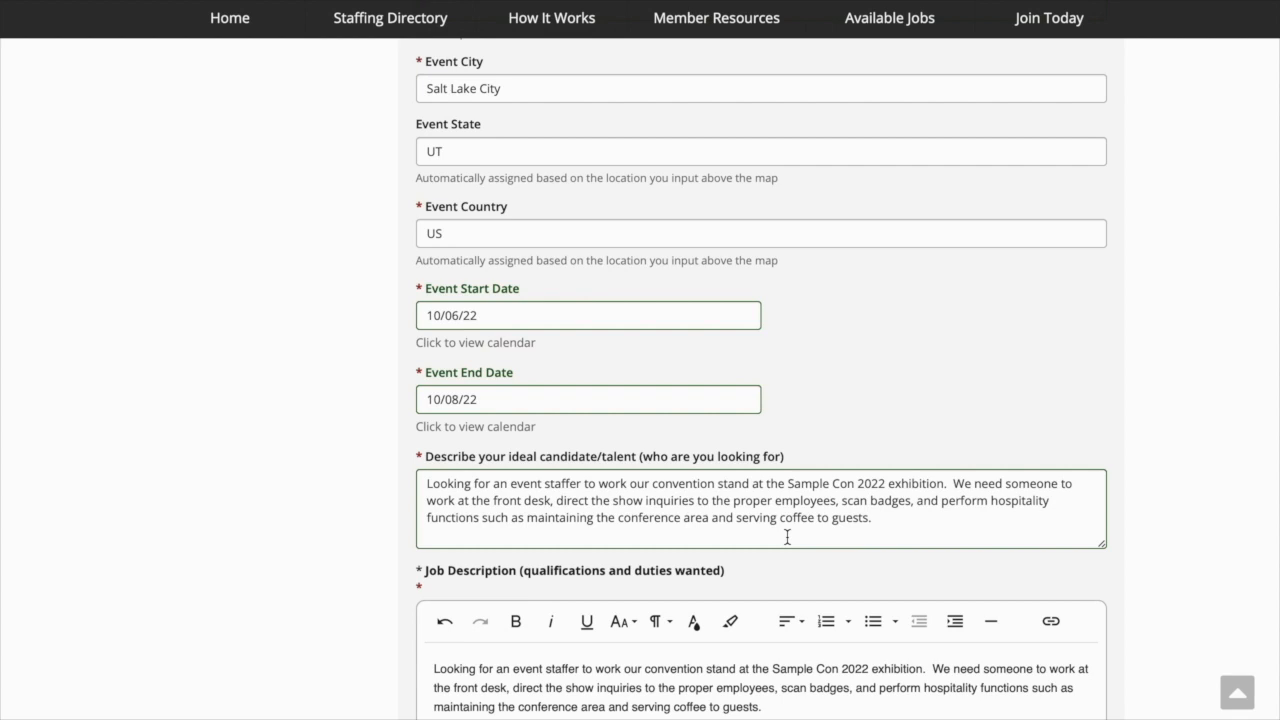
{"action": "scroll", "coordinate": [787, 537], "scroll_direction": "down", "scroll_amount": 5}
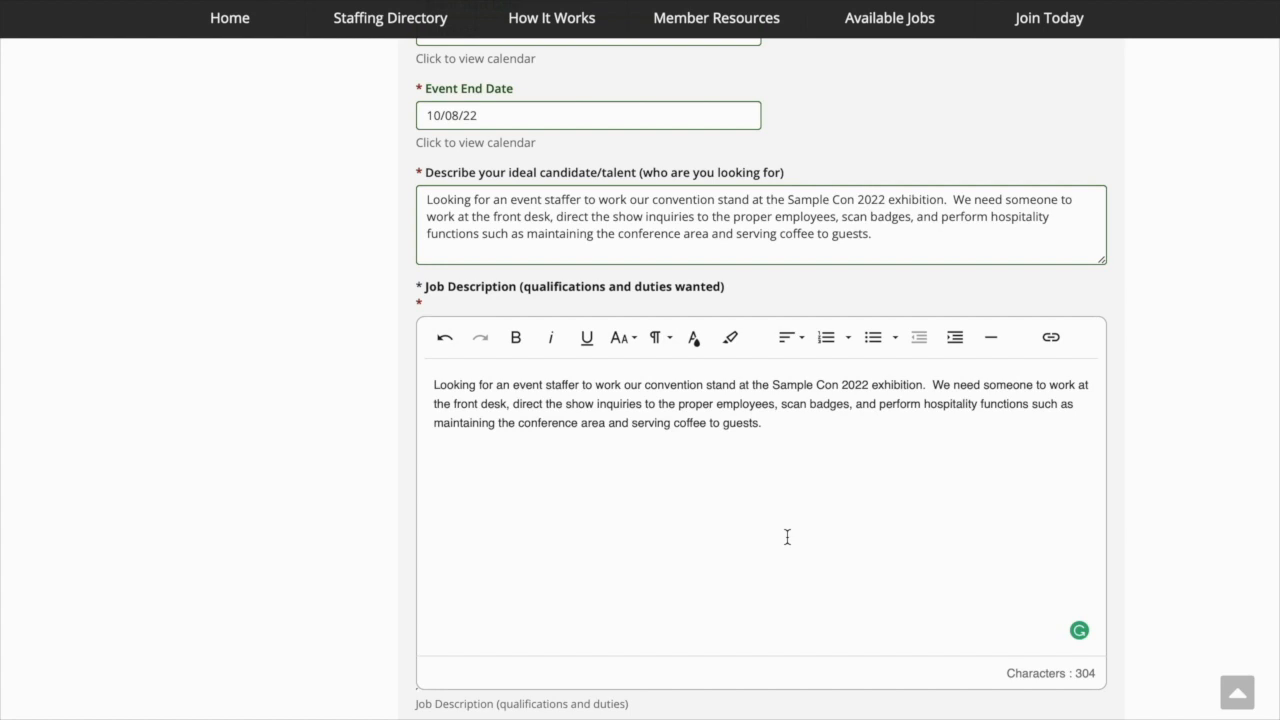
{"action": "scroll", "coordinate": [787, 537], "scroll_direction": "down", "scroll_amount": 3}
{"action": "scroll", "coordinate": [330, 583], "scroll_direction": "down", "scroll_amount": 2}
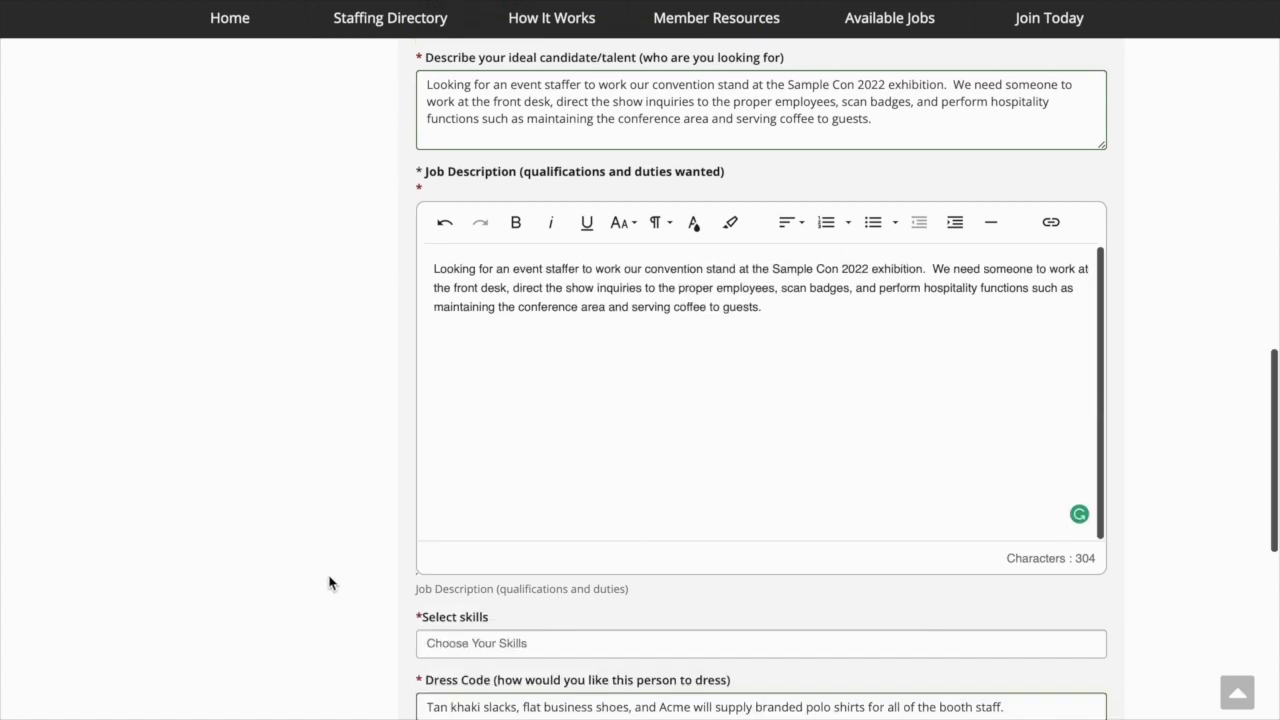
{"action": "scroll", "coordinate": [330, 583], "scroll_direction": "down", "scroll_amount": 2}
{"action": "left_click", "coordinate": [513, 491]}
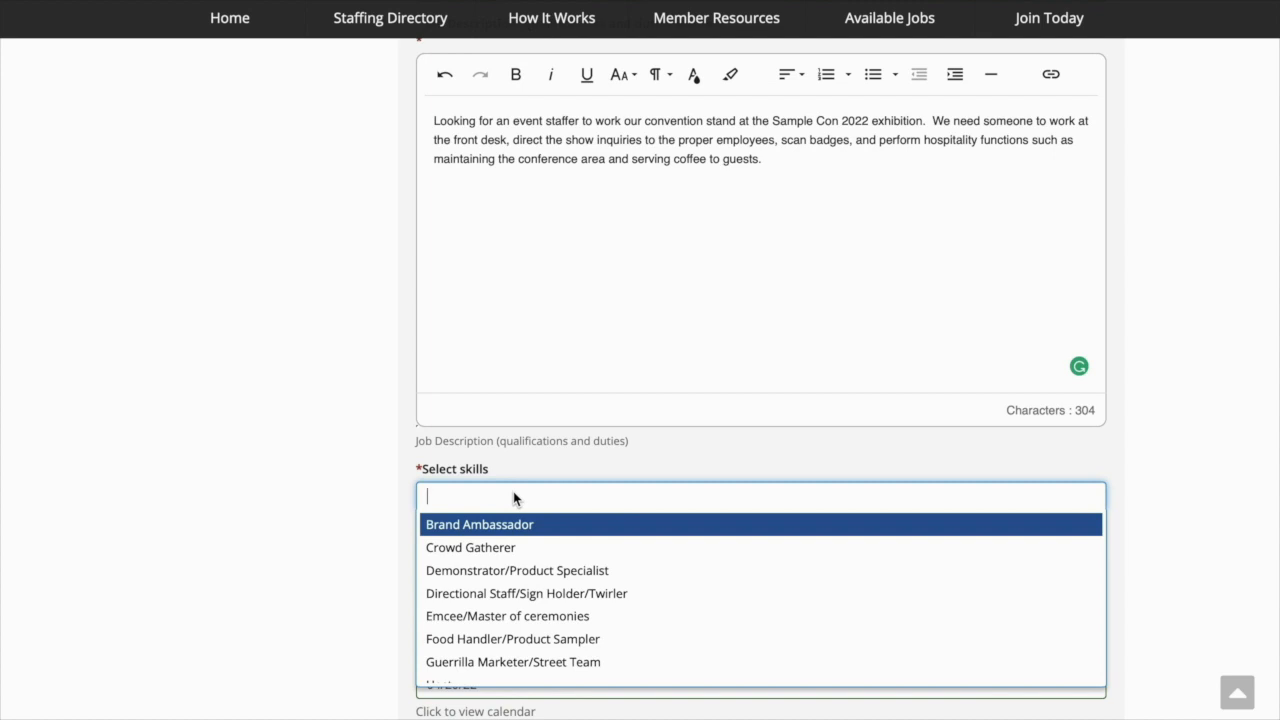
{"action": "type", "text": "host"}
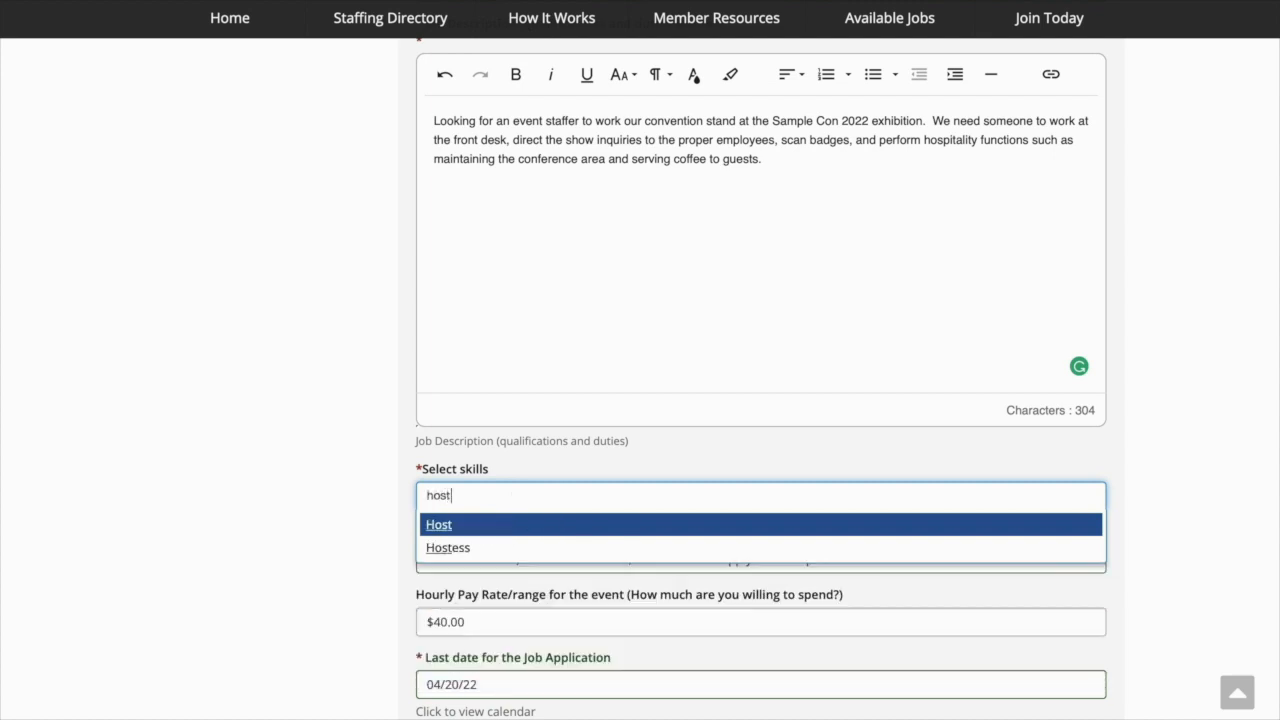
{"action": "type", "text": "ess"}
{"action": "key", "text": "Return"}
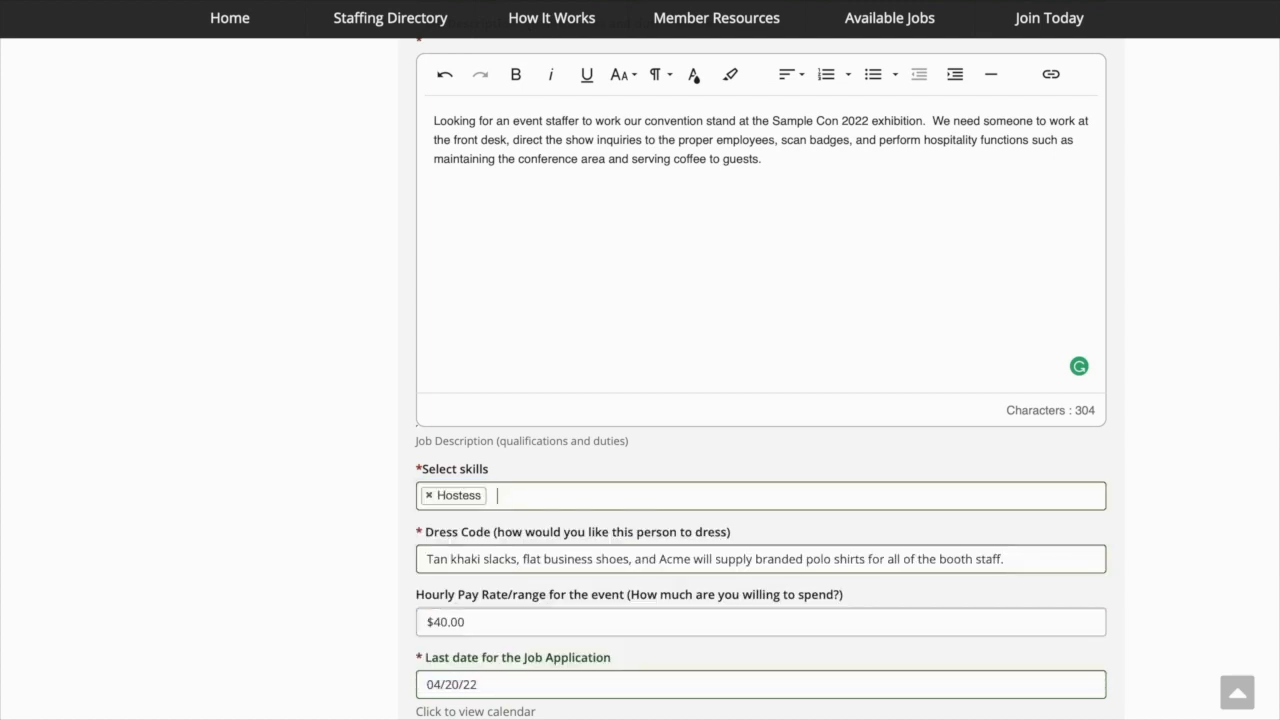
Add Lead Generators/Badge Scanner and Brand Ambassador to the listing's selected skills
{"action": "type", "text": "bad"}
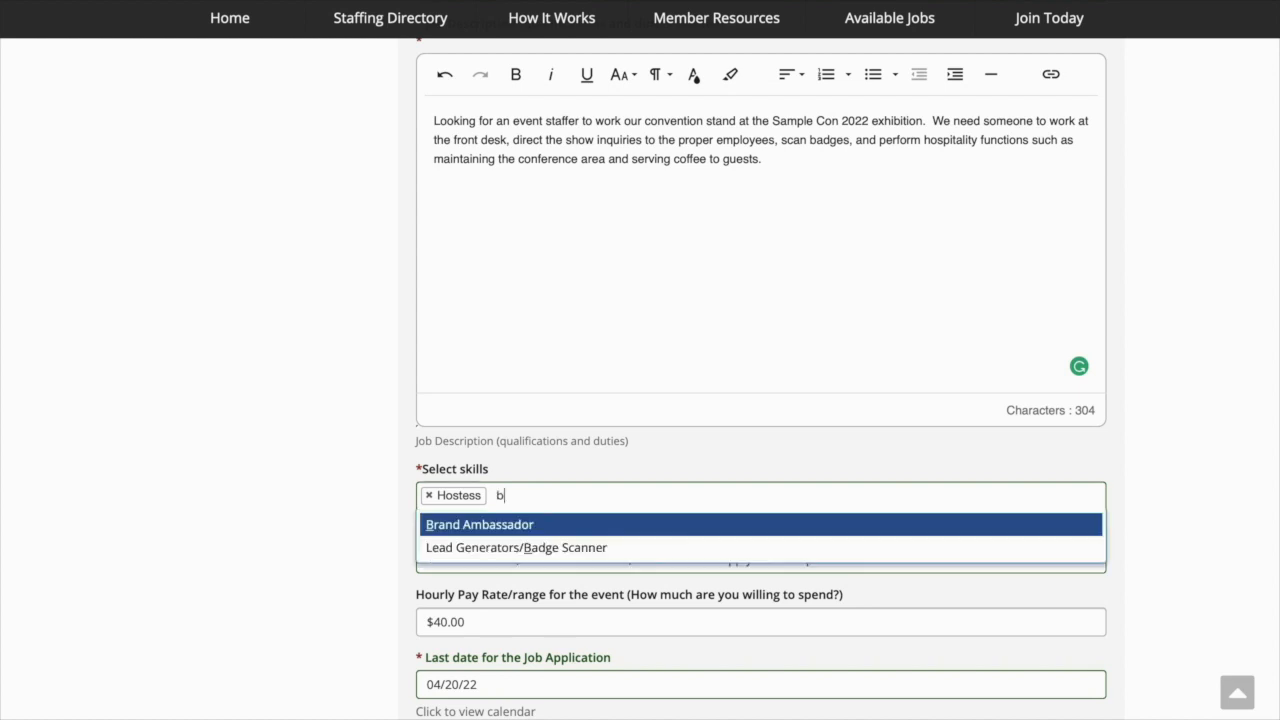
{"action": "type", "text": "e"}
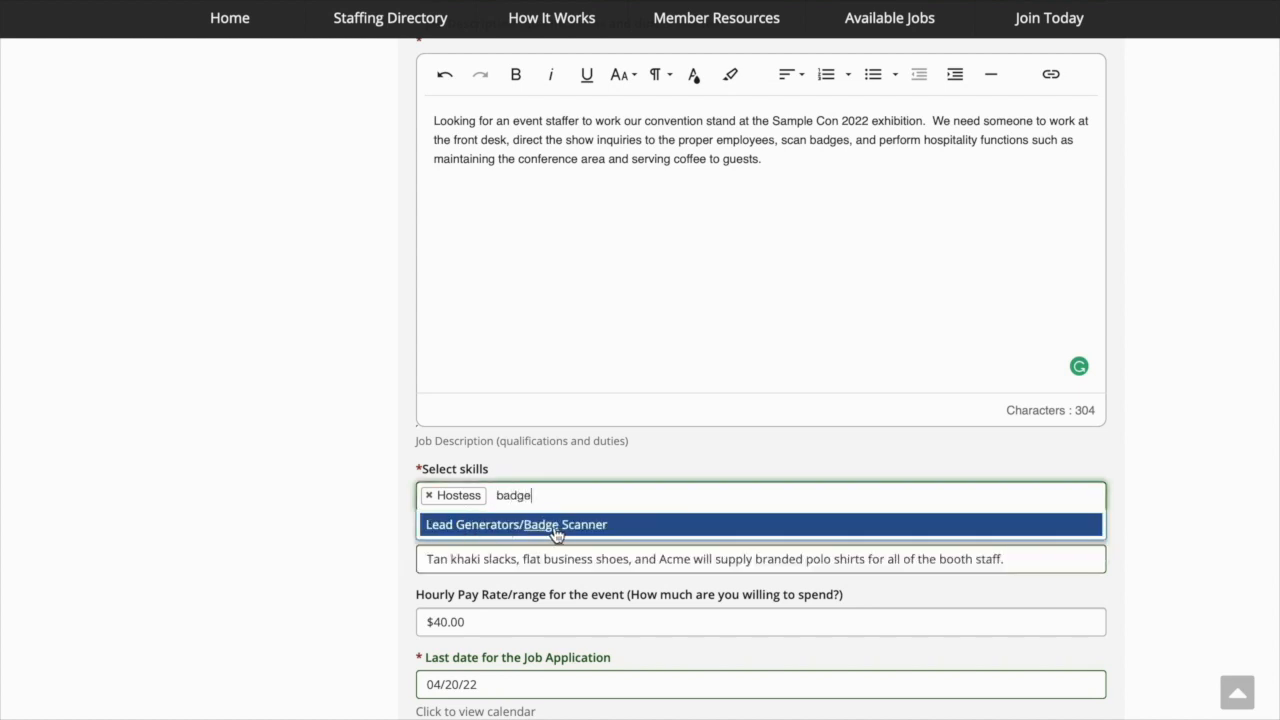
{"action": "left_click", "coordinate": [590, 524]}
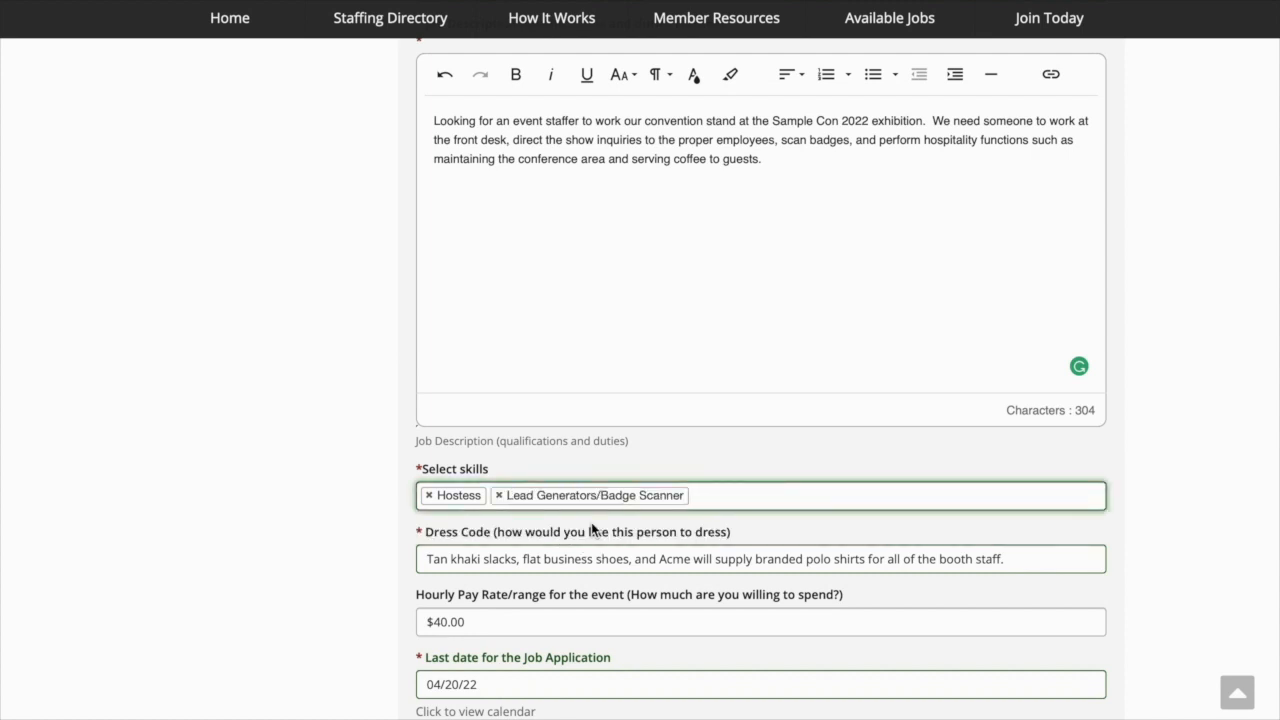
{"action": "type", "text": "bra"}
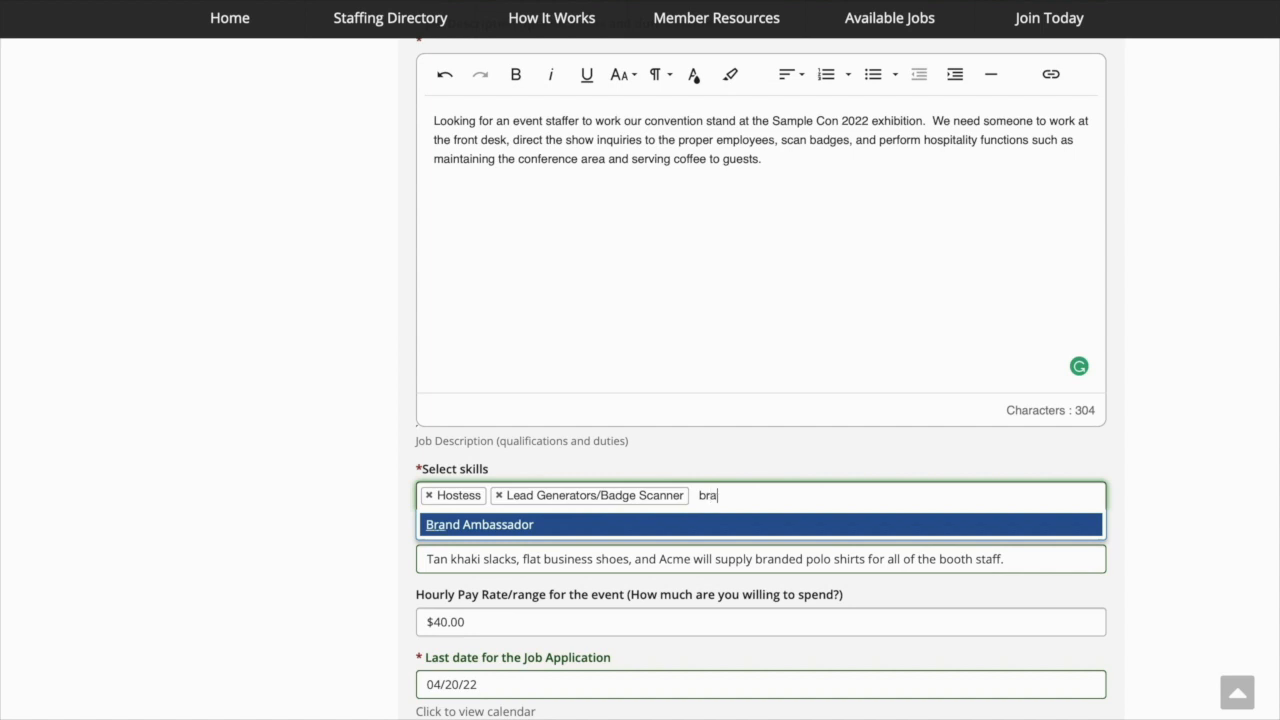
{"action": "left_click", "coordinate": [488, 527]}
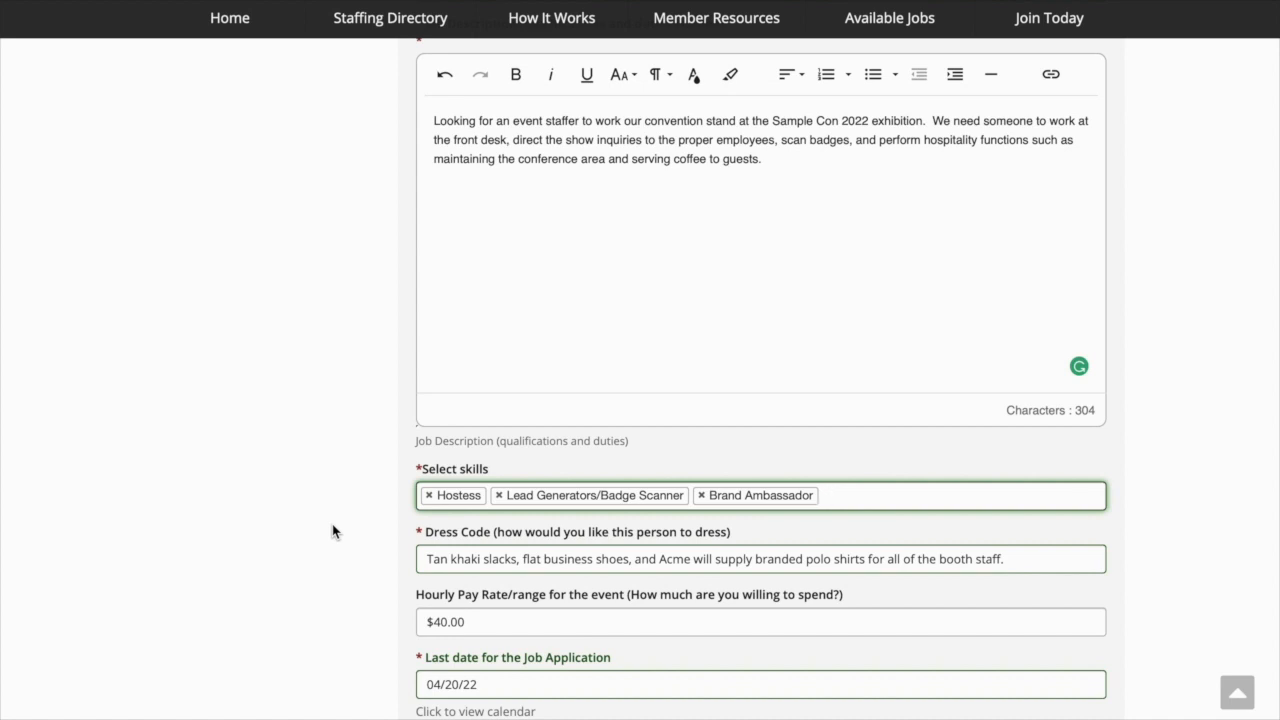
Review the listing's dress code and hourly pay rate entries
{"action": "scroll", "coordinate": [333, 531], "scroll_direction": "down", "scroll_amount": 2}
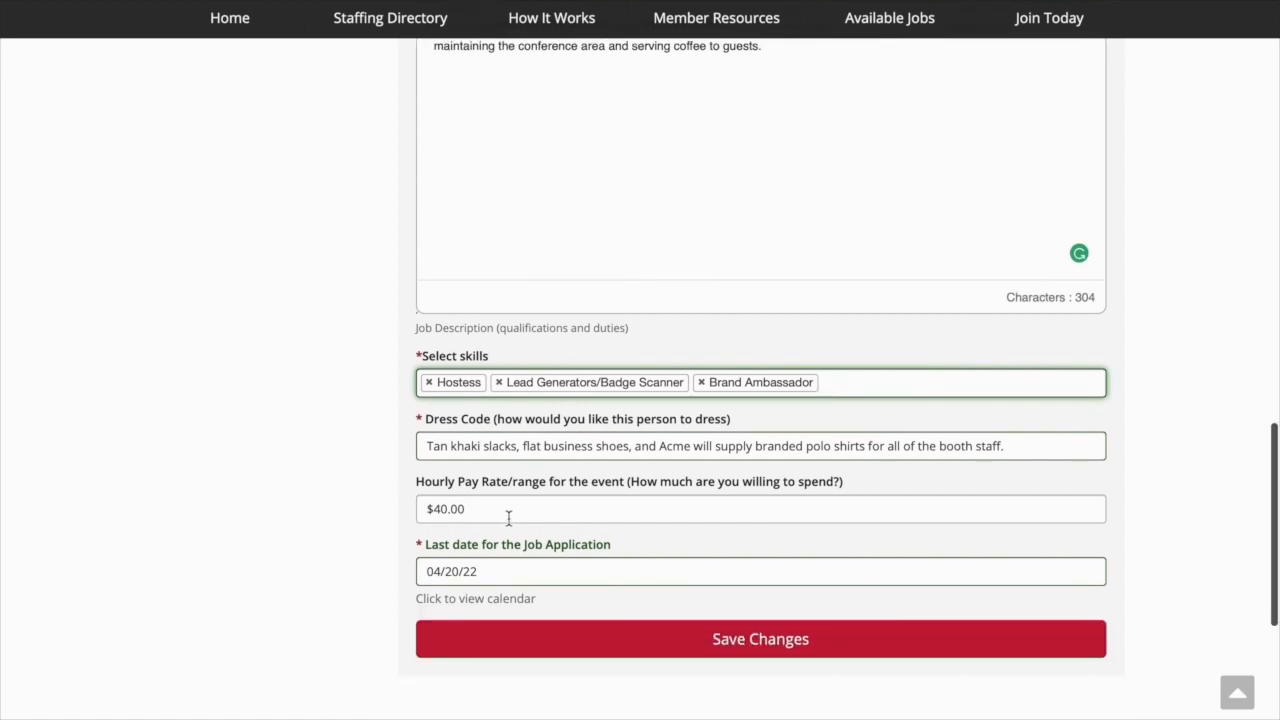
{"action": "left_click", "coordinate": [524, 452]}
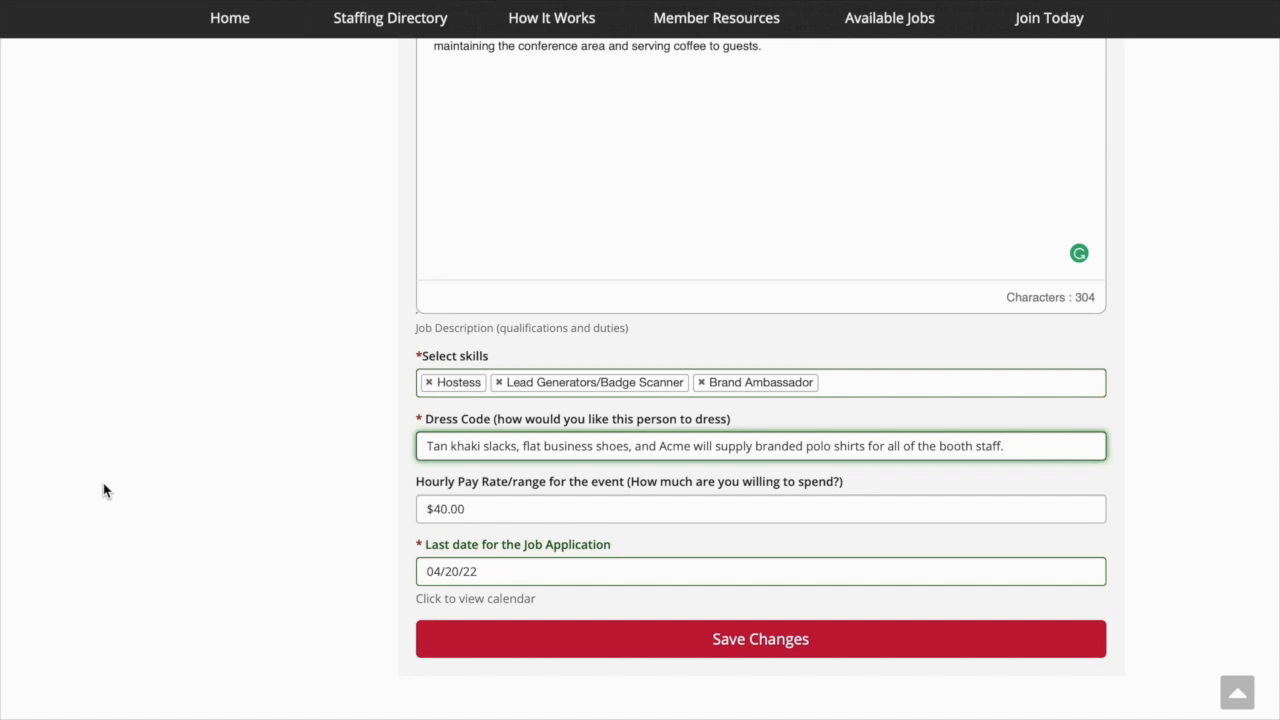
{"action": "left_click", "coordinate": [495, 513]}
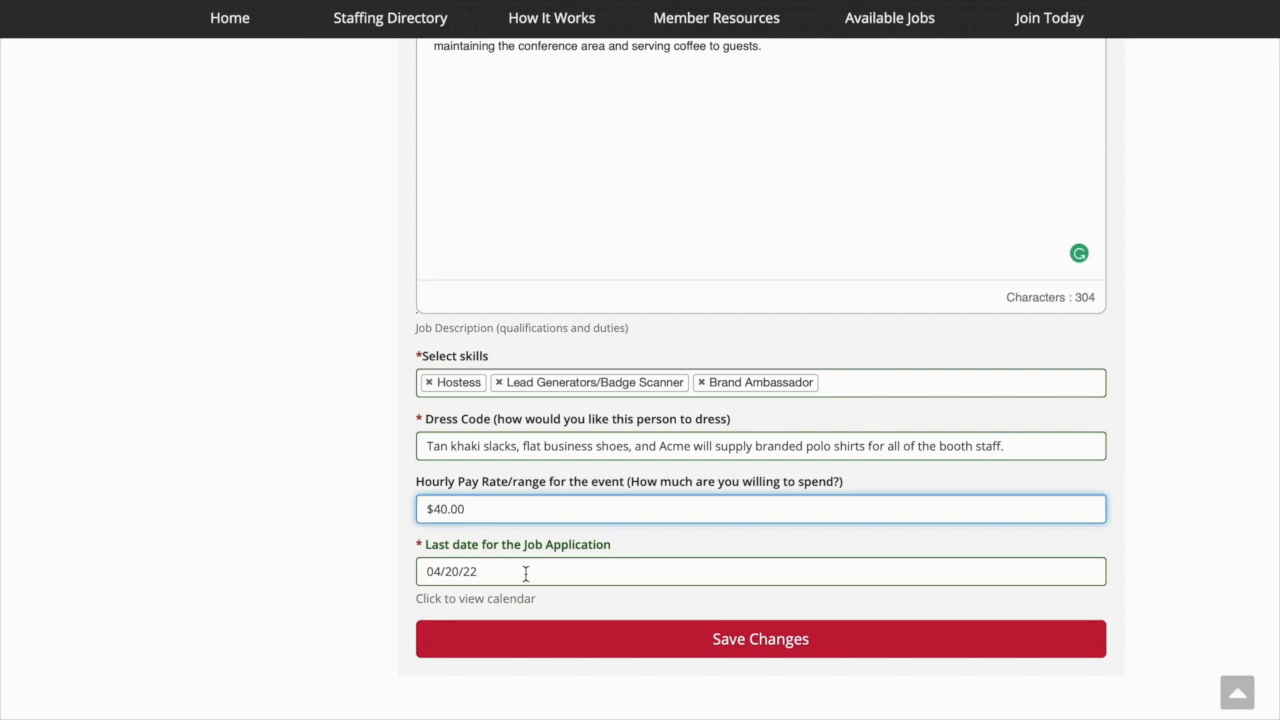
Save the new job listing and upload Acme.png from the ESD Sample Images folder as its picture
{"action": "left_click", "coordinate": [573, 638]}
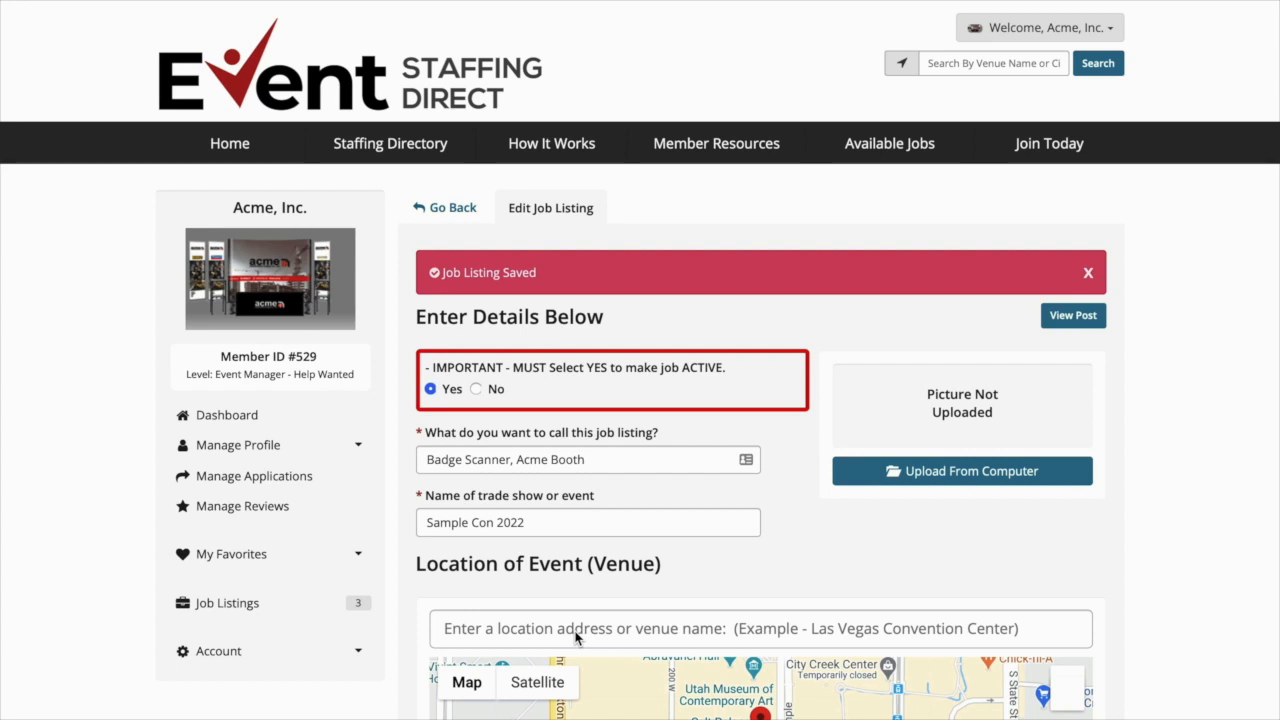
{"action": "left_click", "coordinate": [1018, 477]}
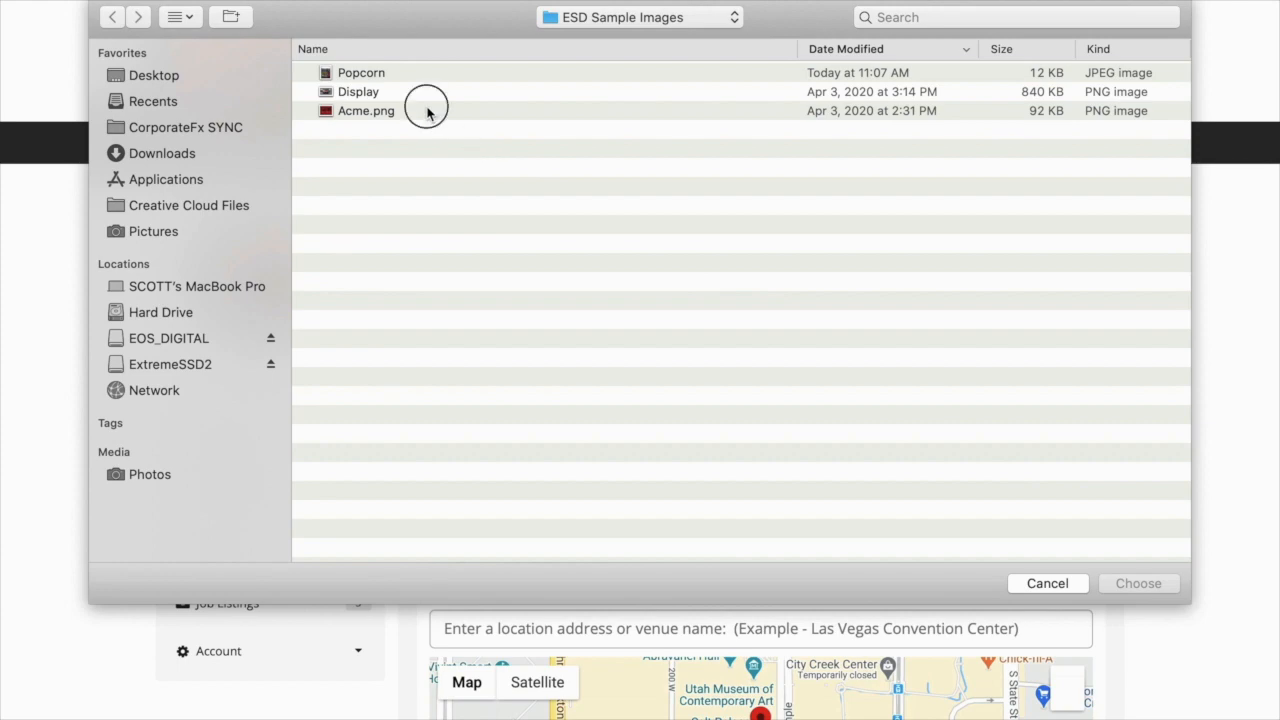
{"action": "left_click", "coordinate": [424, 108]}
{"action": "left_click", "coordinate": [1166, 584]}
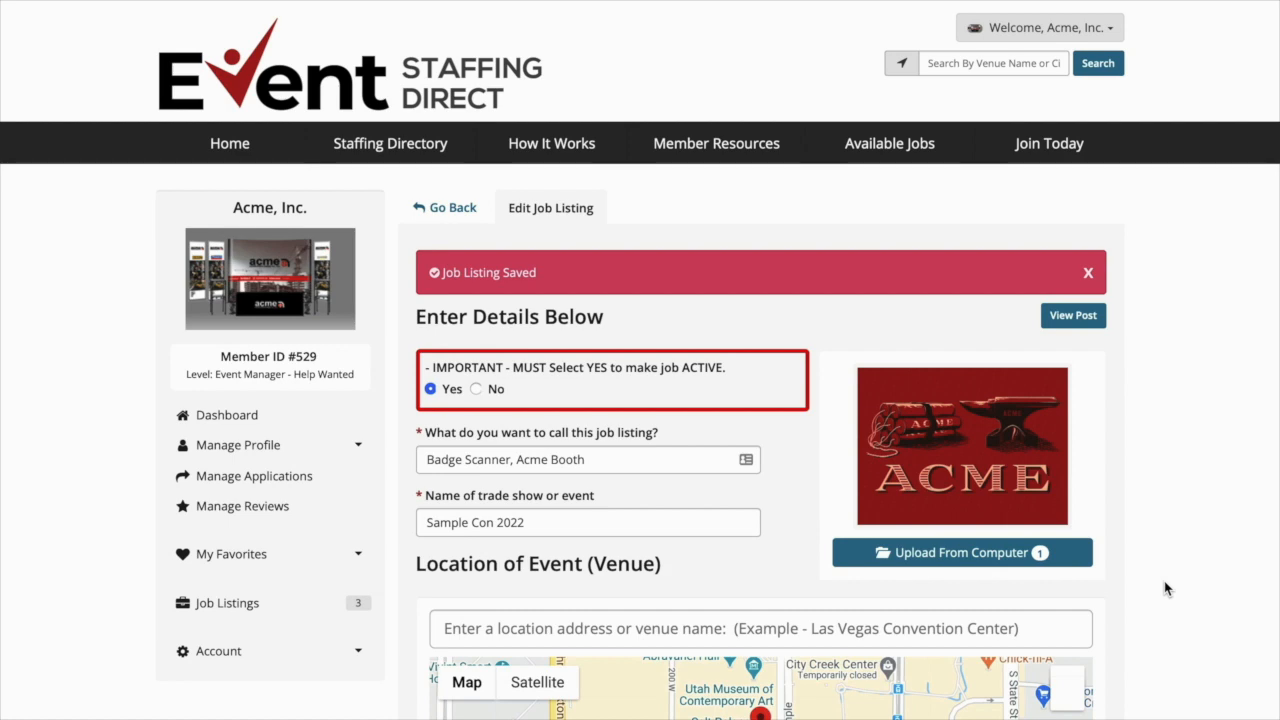
Save the job listing again with the uploaded picture
{"action": "scroll", "coordinate": [1165, 588], "scroll_direction": "down", "scroll_amount": 15}
{"action": "scroll", "coordinate": [817, 626], "scroll_direction": "down", "scroll_amount": 3}
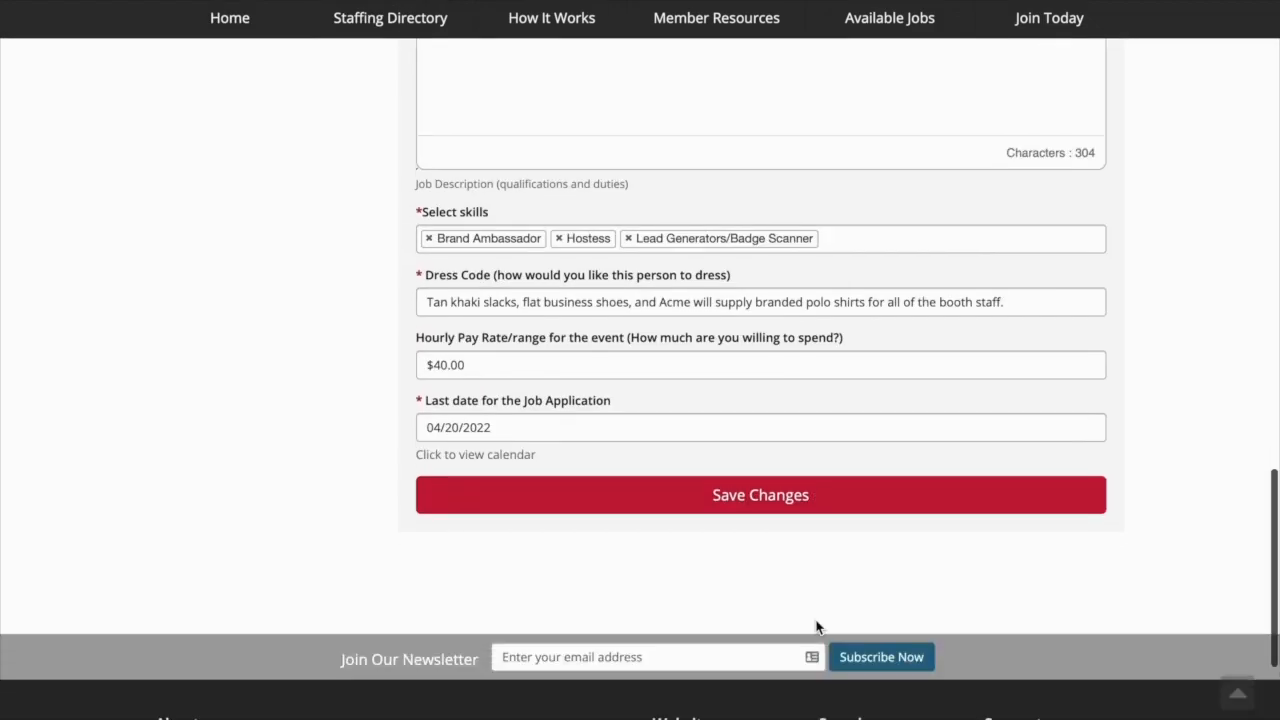
{"action": "left_click", "coordinate": [741, 498]}
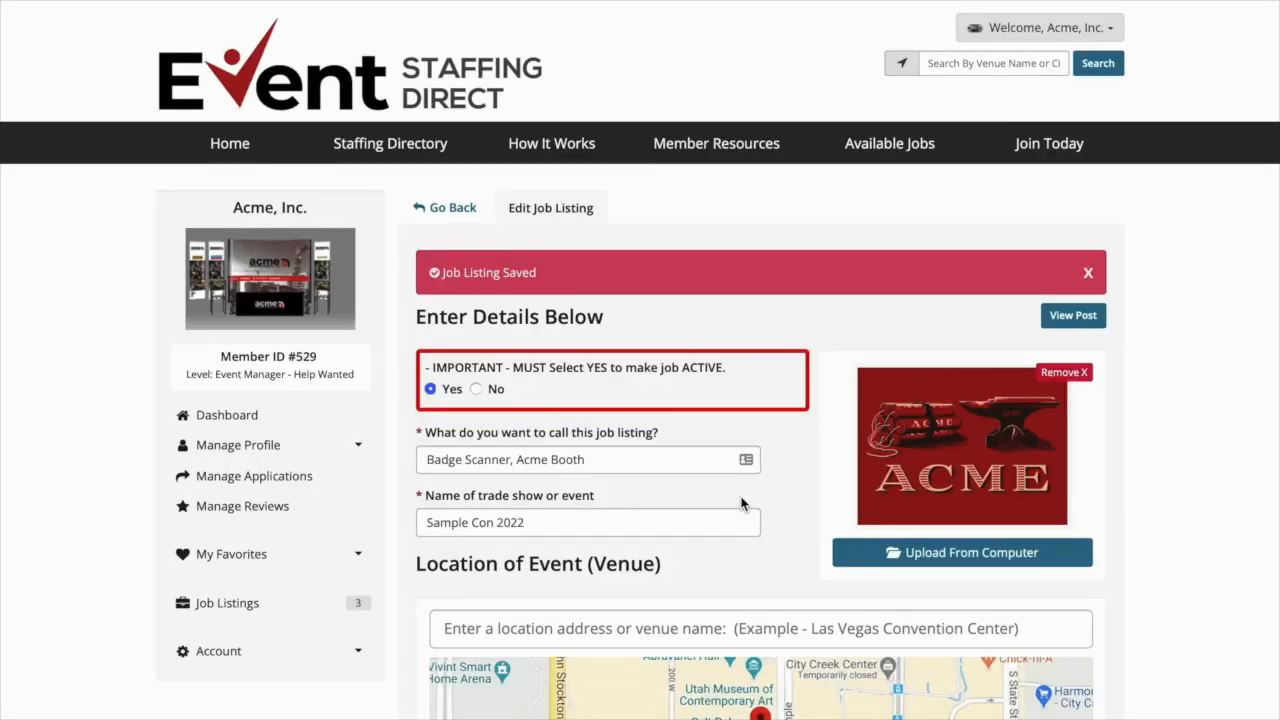
Find the Badge Scanner, Acme Booth listing among the available jobs and review its public details page
{"action": "left_click", "coordinate": [910, 149]}
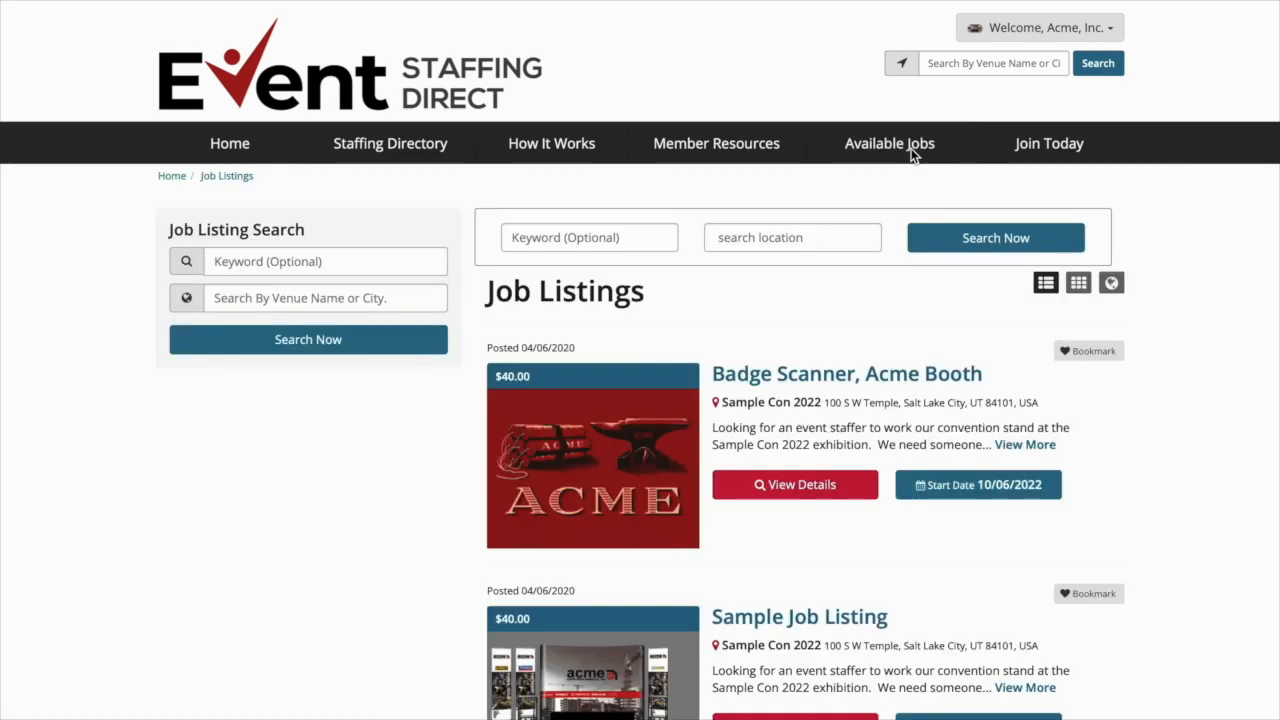
{"action": "scroll", "coordinate": [831, 306], "scroll_direction": "down", "scroll_amount": 4}
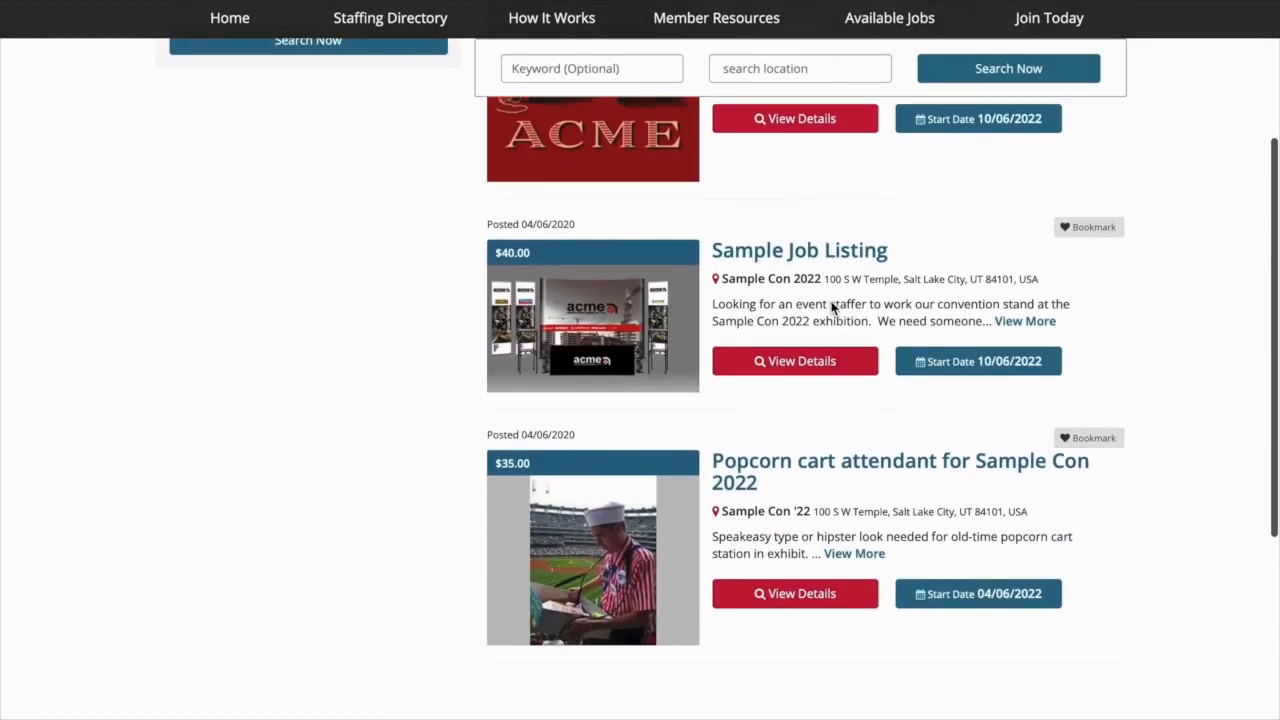
{"action": "scroll", "coordinate": [831, 306], "scroll_direction": "up", "scroll_amount": 4}
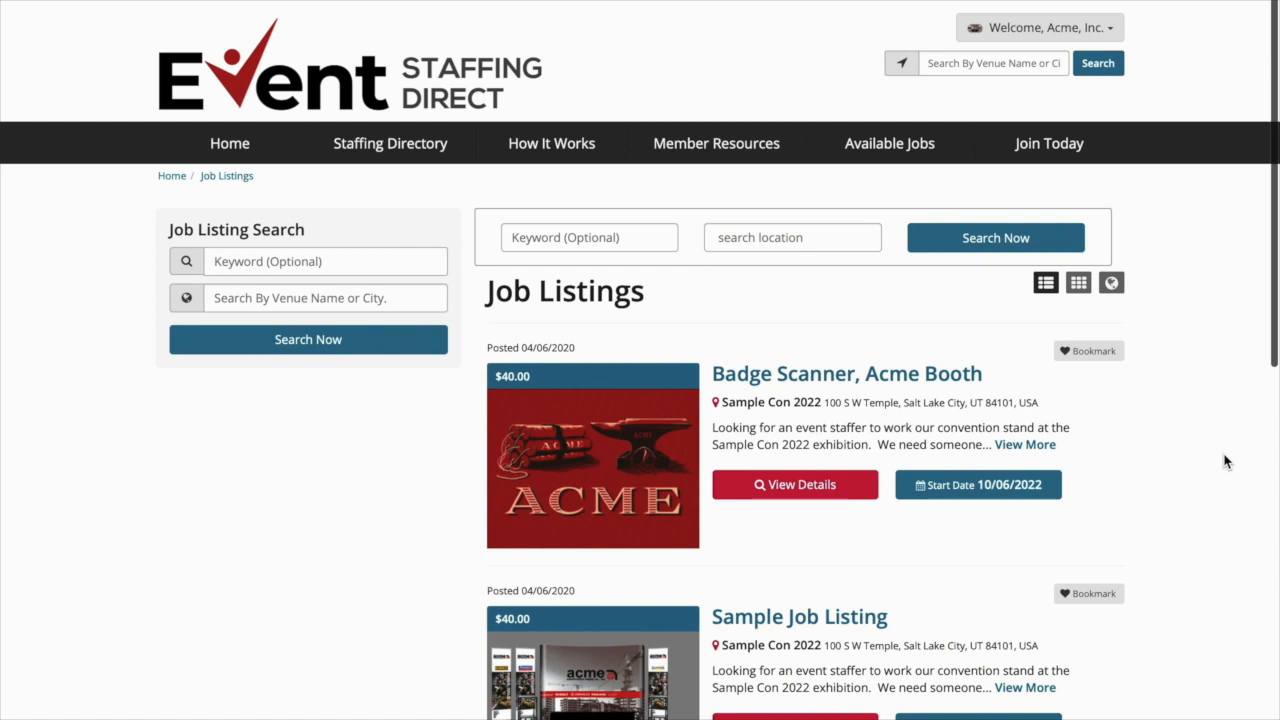
{"action": "left_click", "coordinate": [742, 376]}
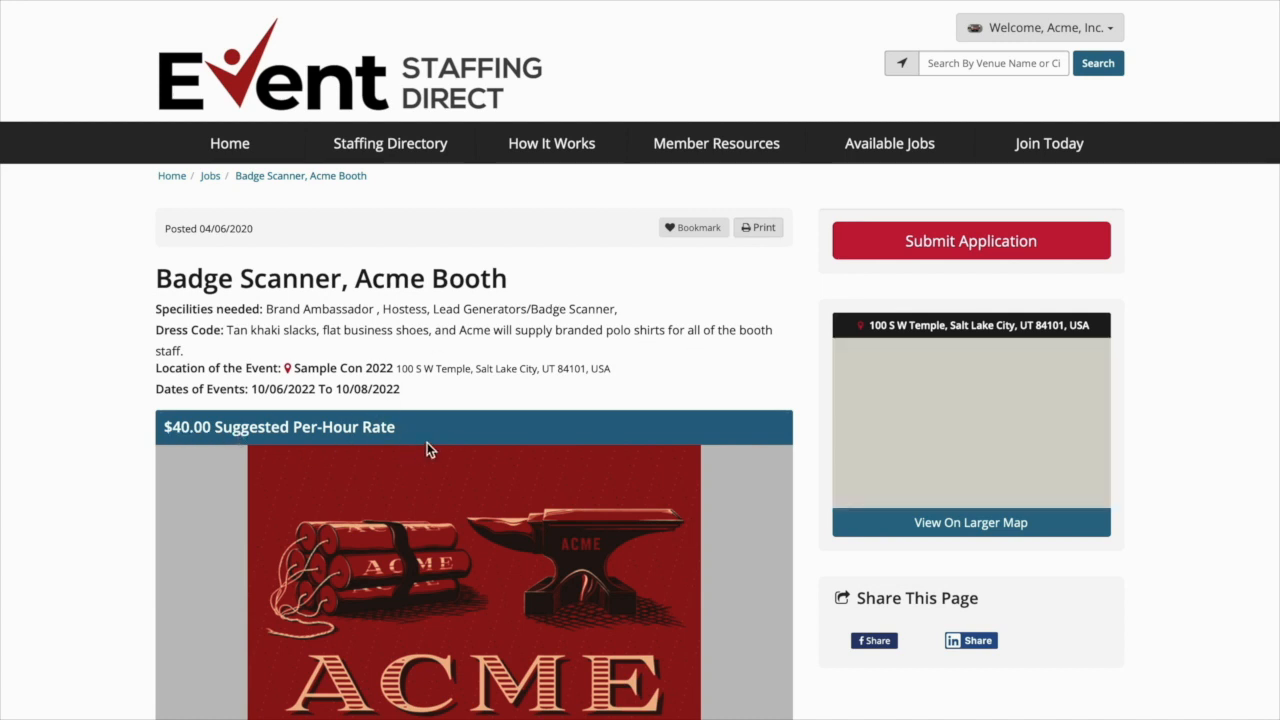
{"action": "scroll", "coordinate": [470, 428], "scroll_direction": "down", "scroll_amount": 3}
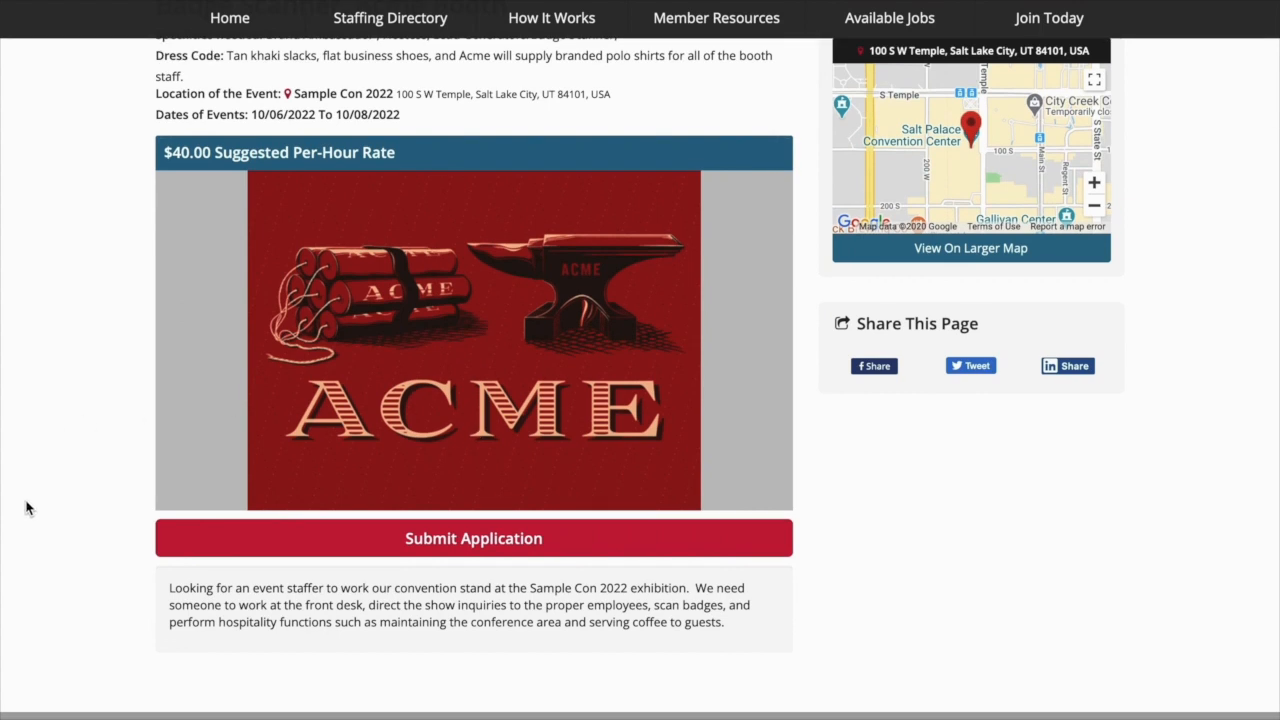
Open the listing's application form, try a pay rate of $50.00, and close the form without submitting it
{"action": "left_click", "coordinate": [390, 540]}
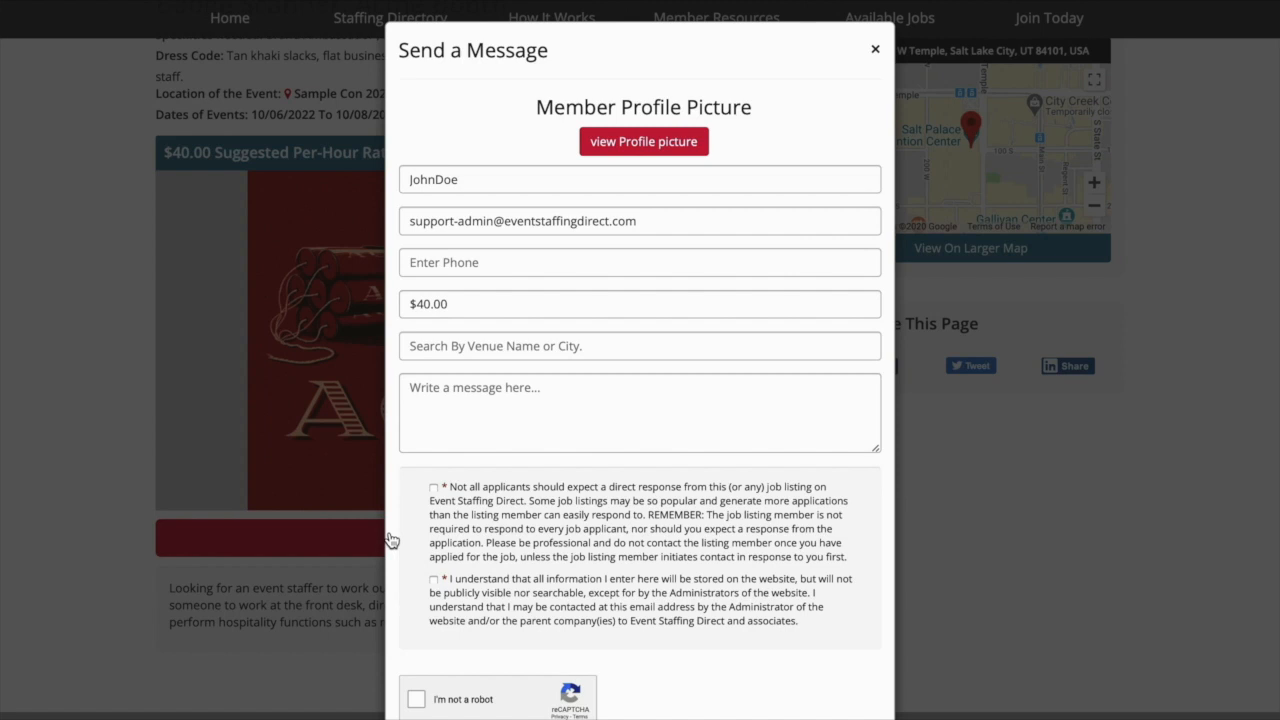
{"action": "left_click", "coordinate": [452, 304]}
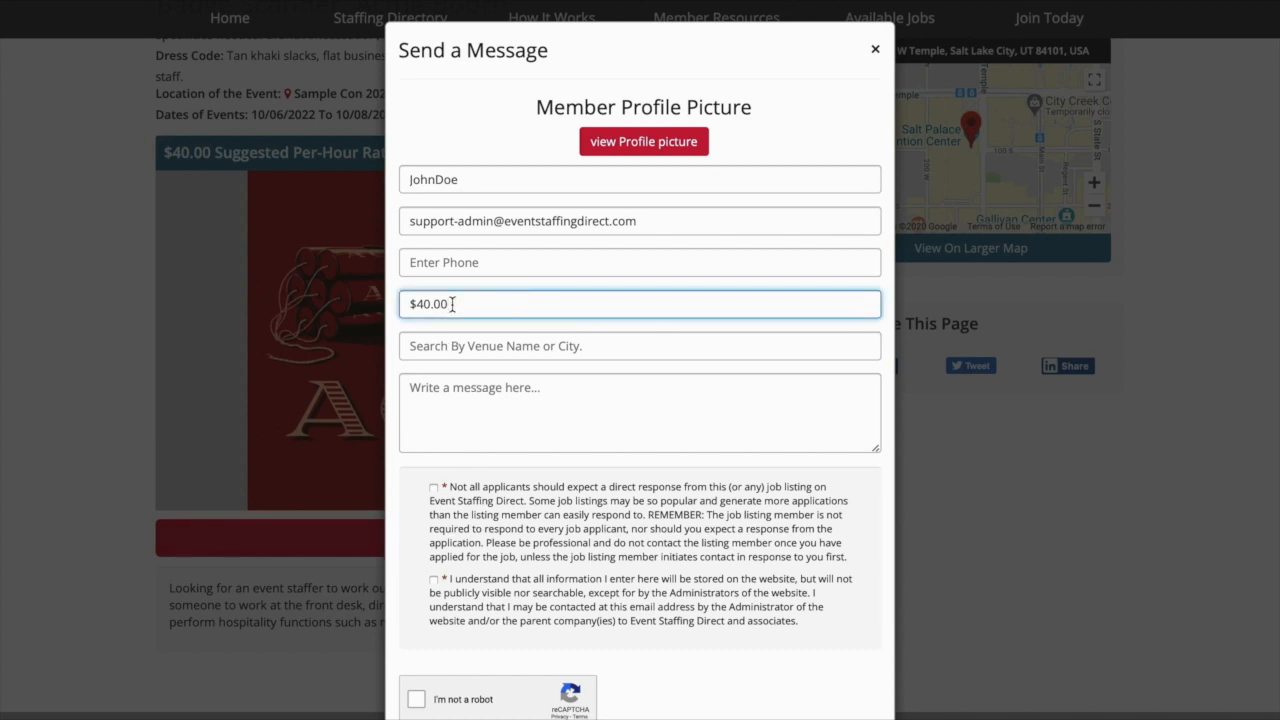
{"action": "key", "text": "BackSpace"}
{"action": "key", "text": "BackSpace"}
{"action": "type", "text": "50.00"}
{"action": "left_click", "coordinate": [440, 400]}
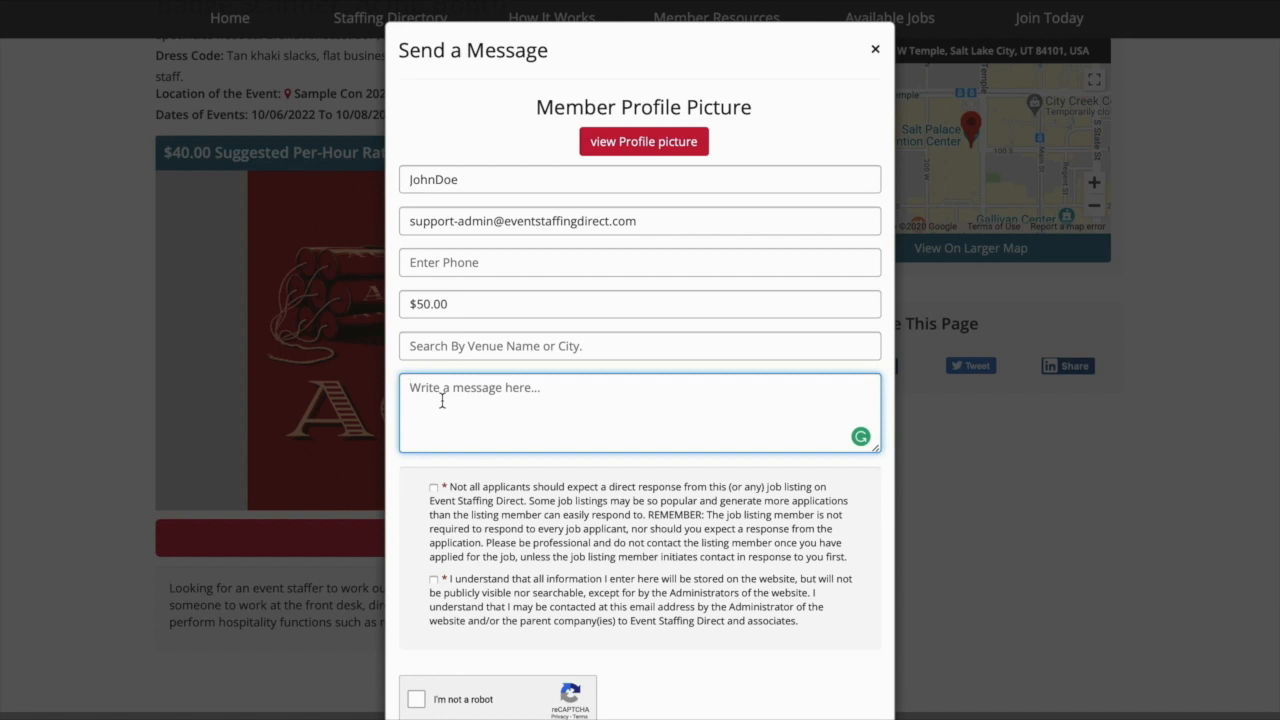
{"action": "left_click", "coordinate": [874, 49]}
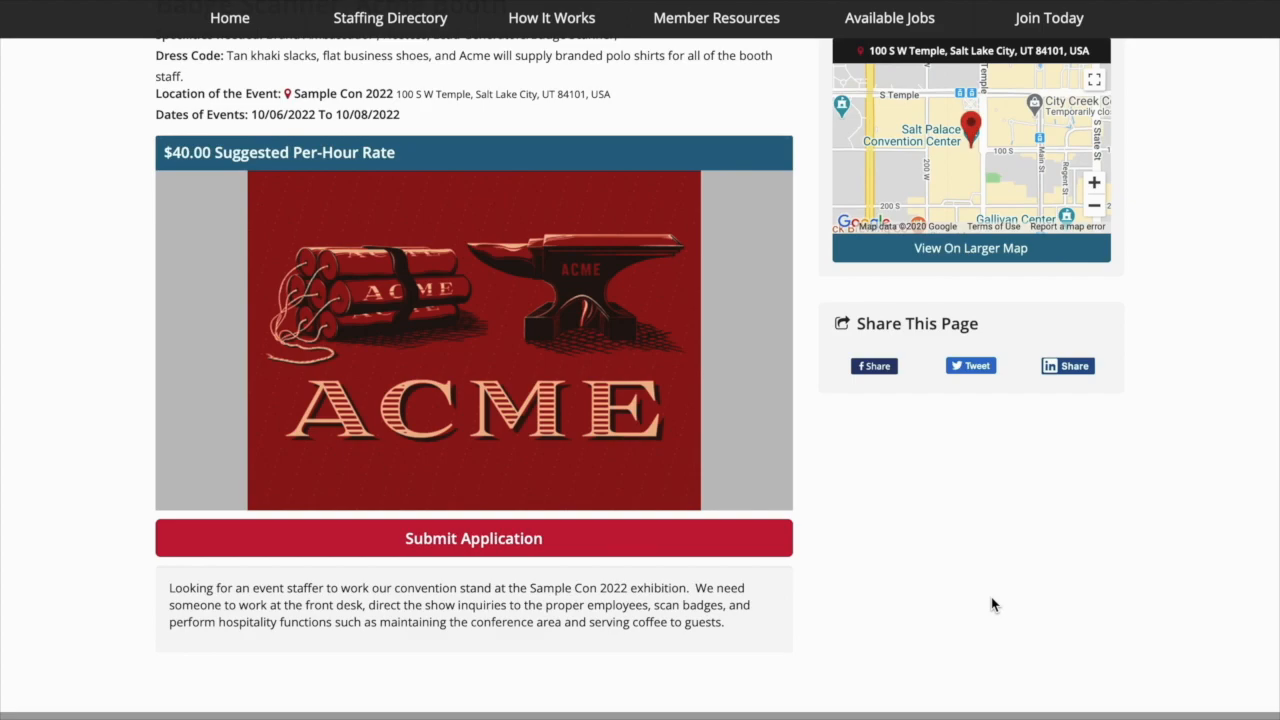
Return to the member dashboard and open the Badge Scanner, Acme Booth job listing for editing
{"action": "scroll", "coordinate": [992, 604], "scroll_direction": "up", "scroll_amount": 3}
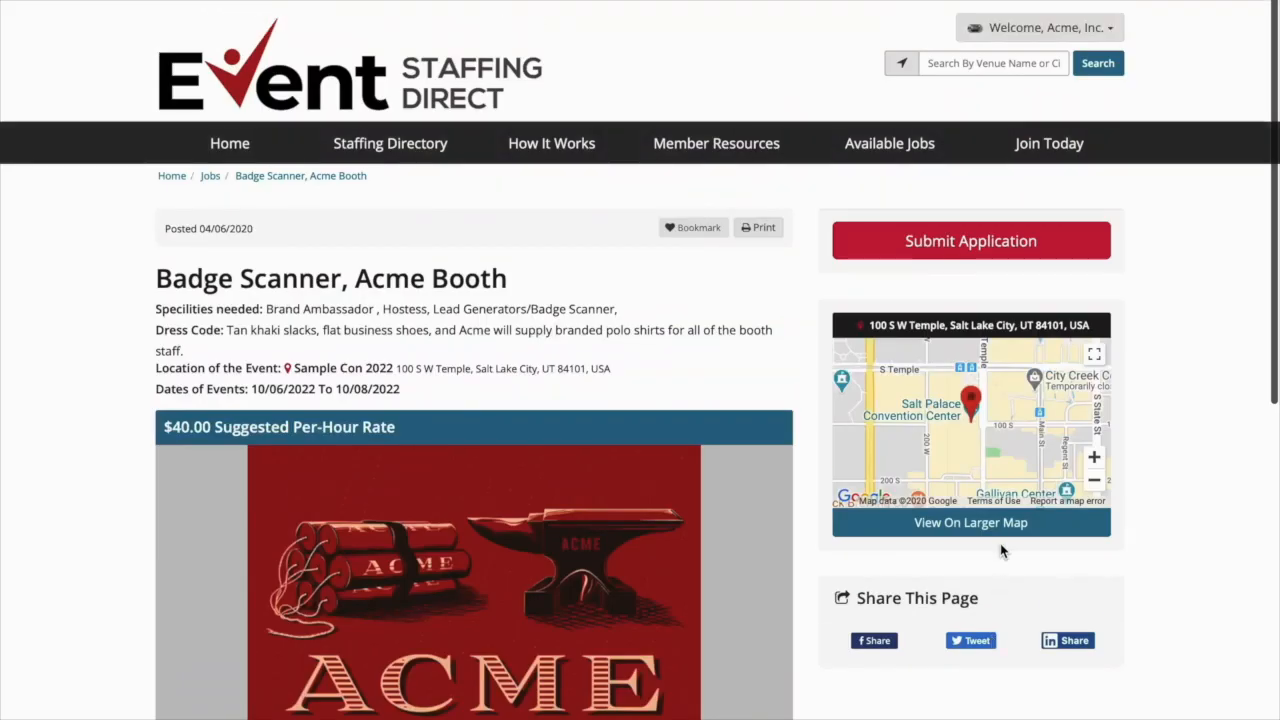
{"action": "left_click", "coordinate": [1030, 36]}
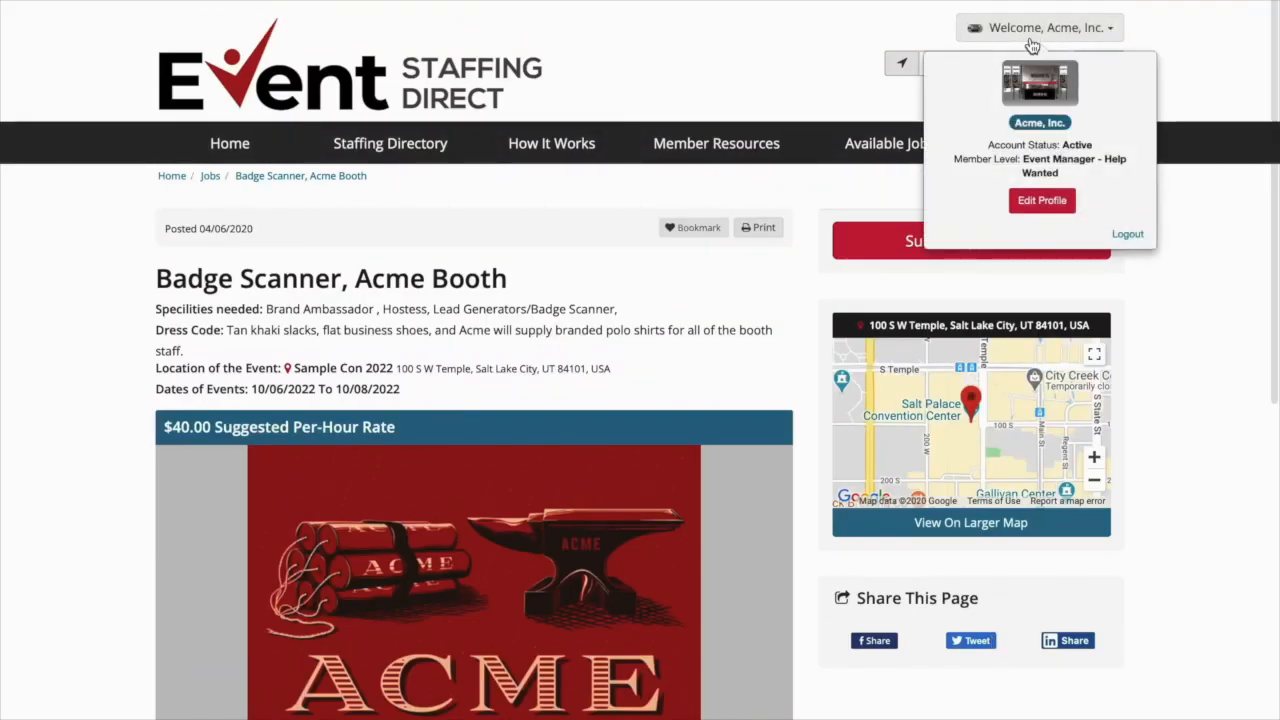
{"action": "left_click", "coordinate": [1036, 201]}
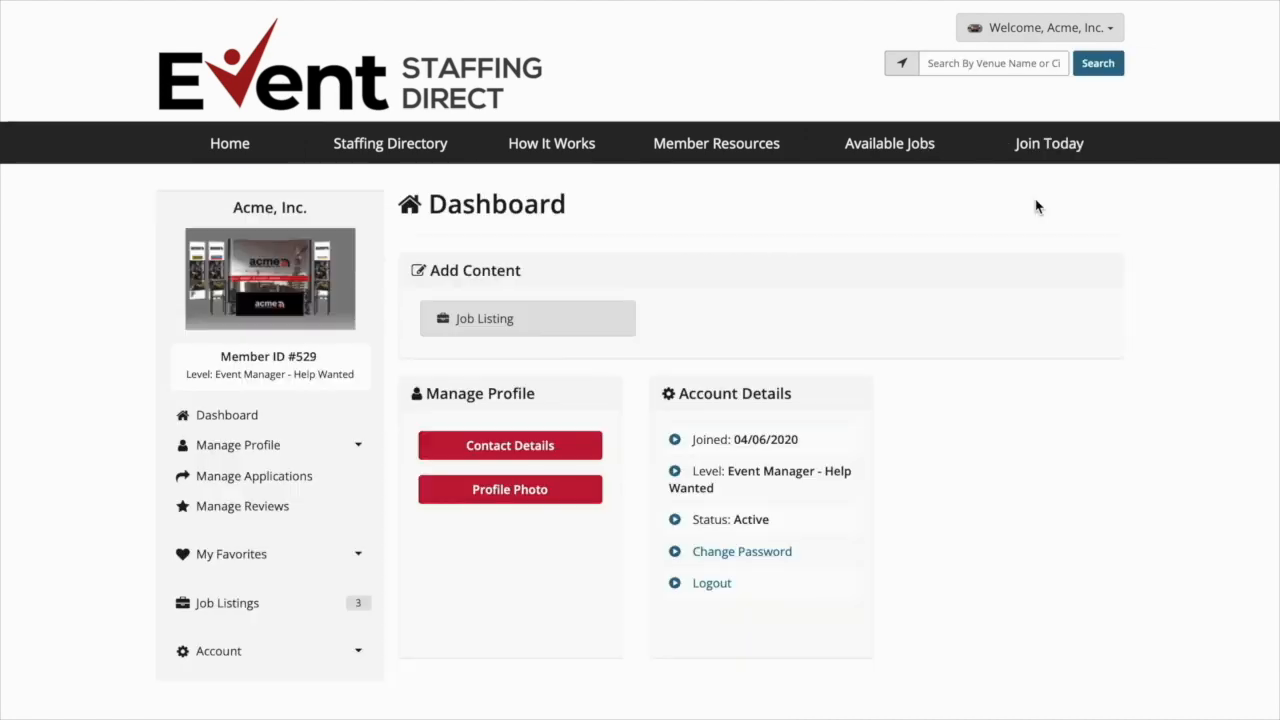
{"action": "left_click", "coordinate": [258, 612]}
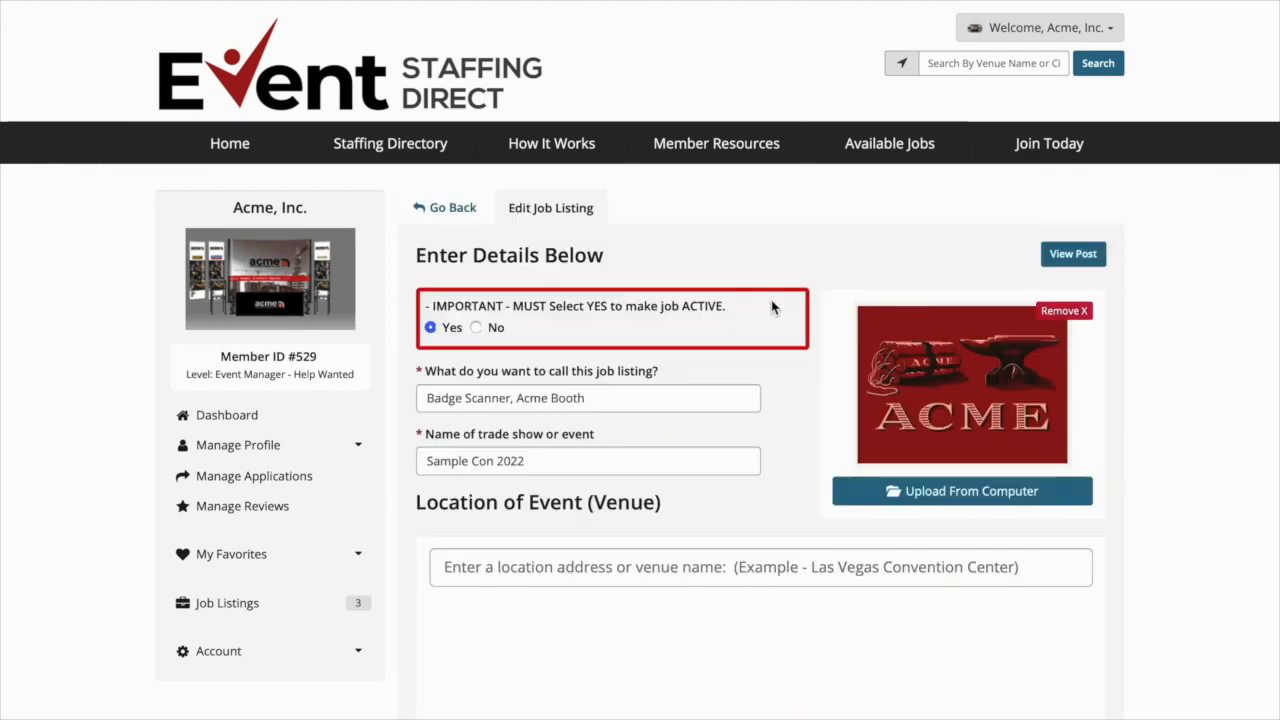
Set the job listing's active option to No and save the changes
{"action": "left_click", "coordinate": [477, 328]}
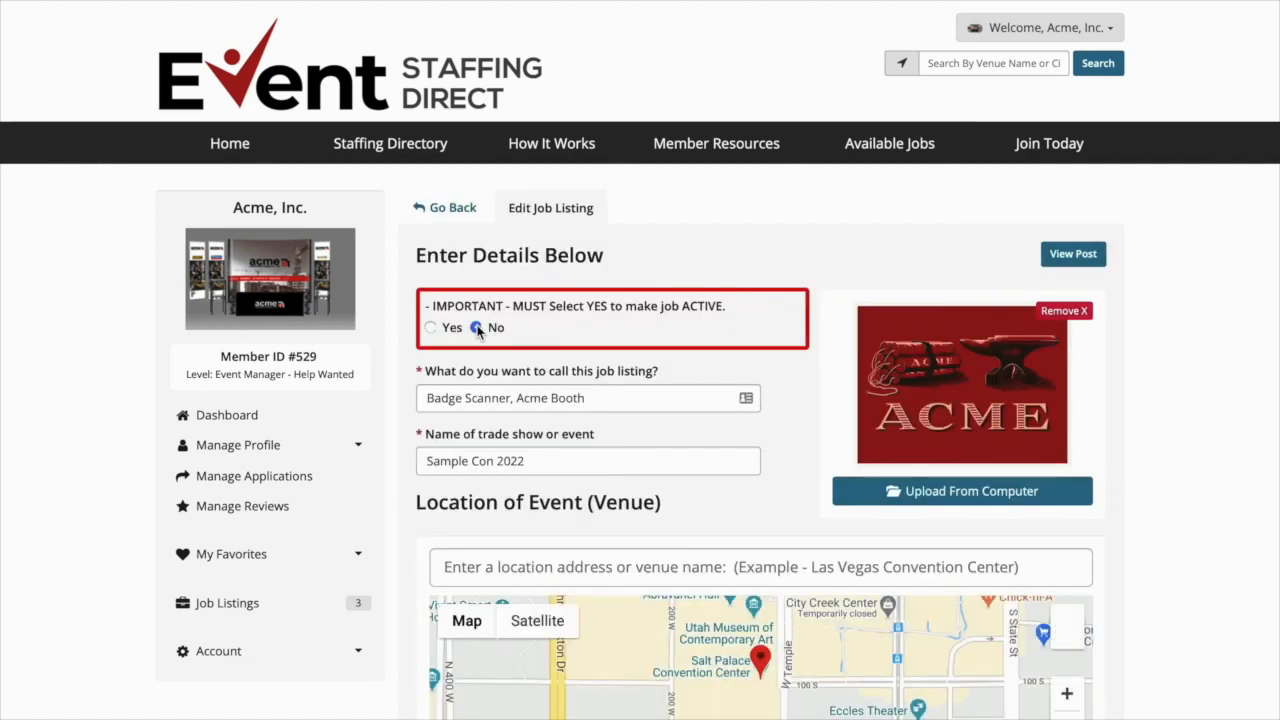
{"action": "scroll", "coordinate": [683, 383], "scroll_direction": "down", "scroll_amount": 15}
{"action": "scroll", "coordinate": [683, 383], "scroll_direction": "down", "scroll_amount": 1}
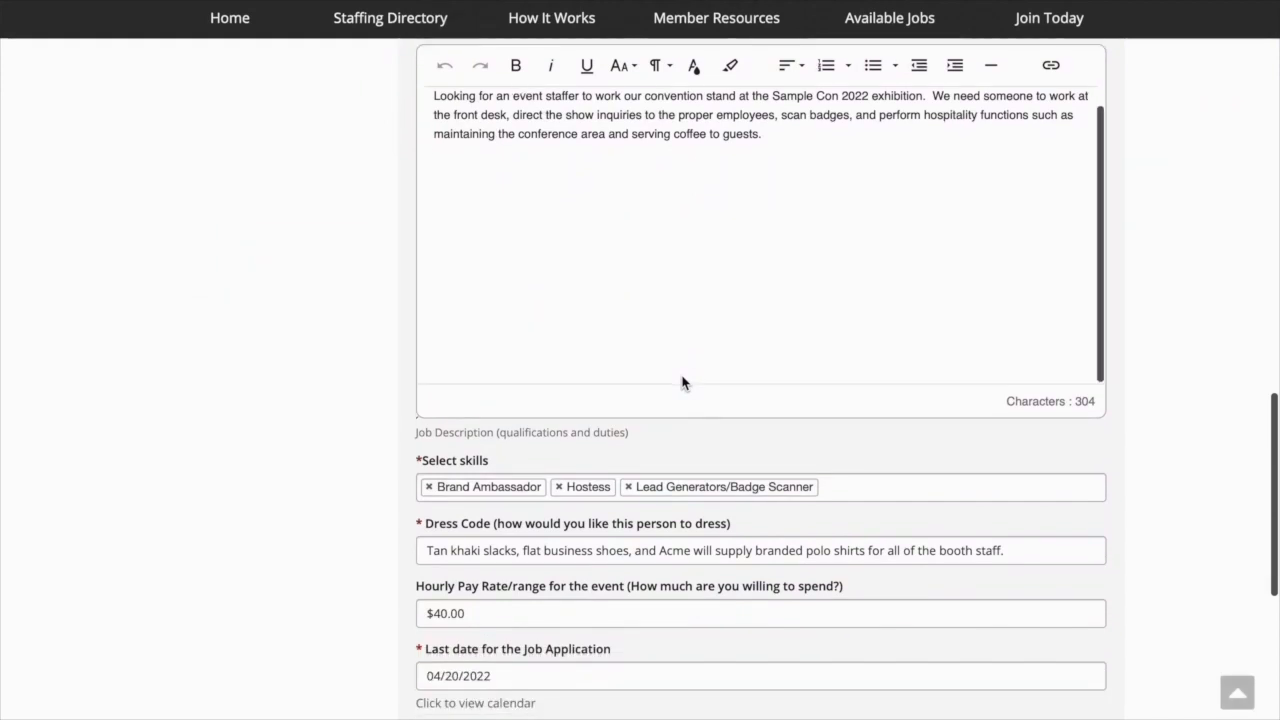
{"action": "scroll", "coordinate": [417, 409], "scroll_direction": "down", "scroll_amount": 2}
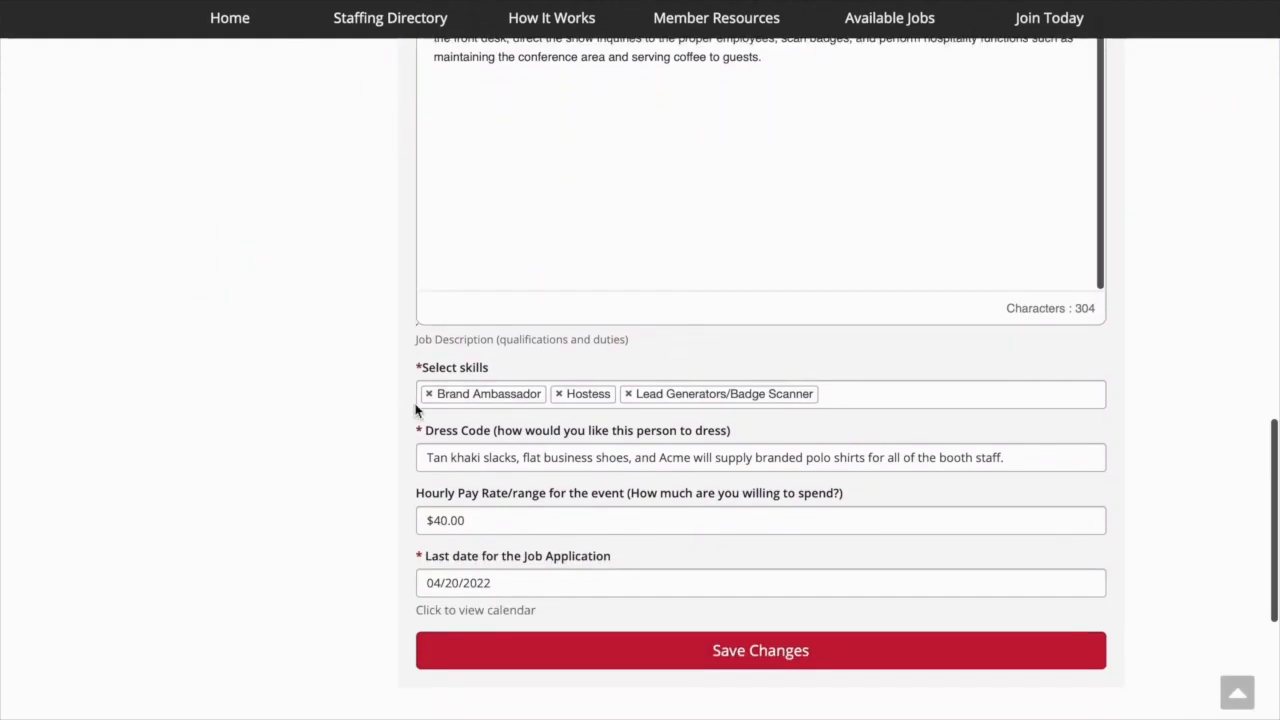
{"action": "left_click", "coordinate": [591, 655]}
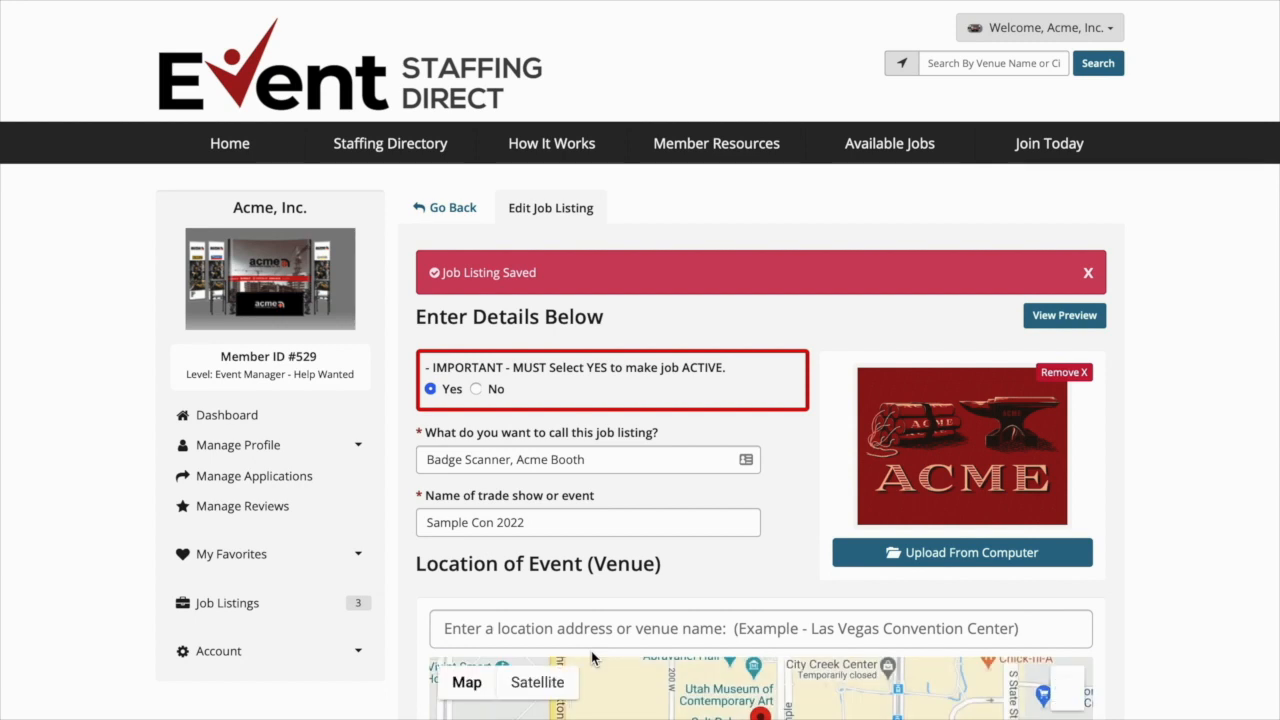
{"action": "left_click", "coordinate": [632, 0]}
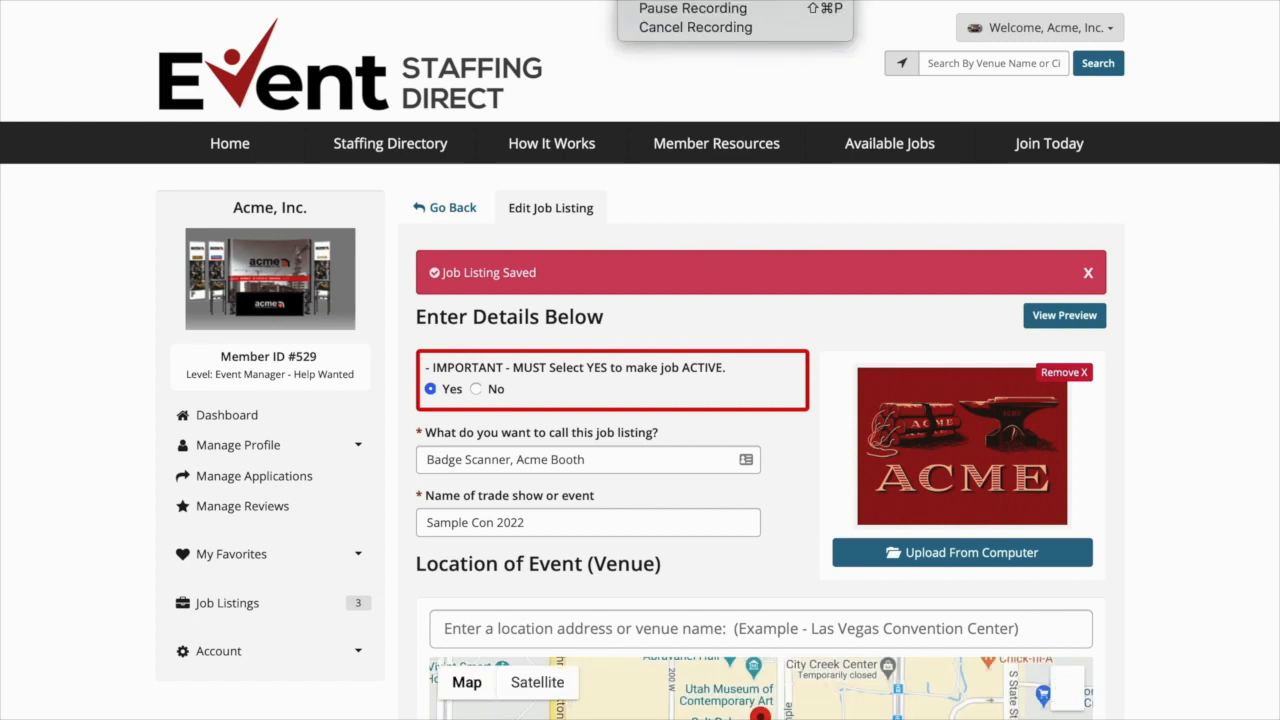